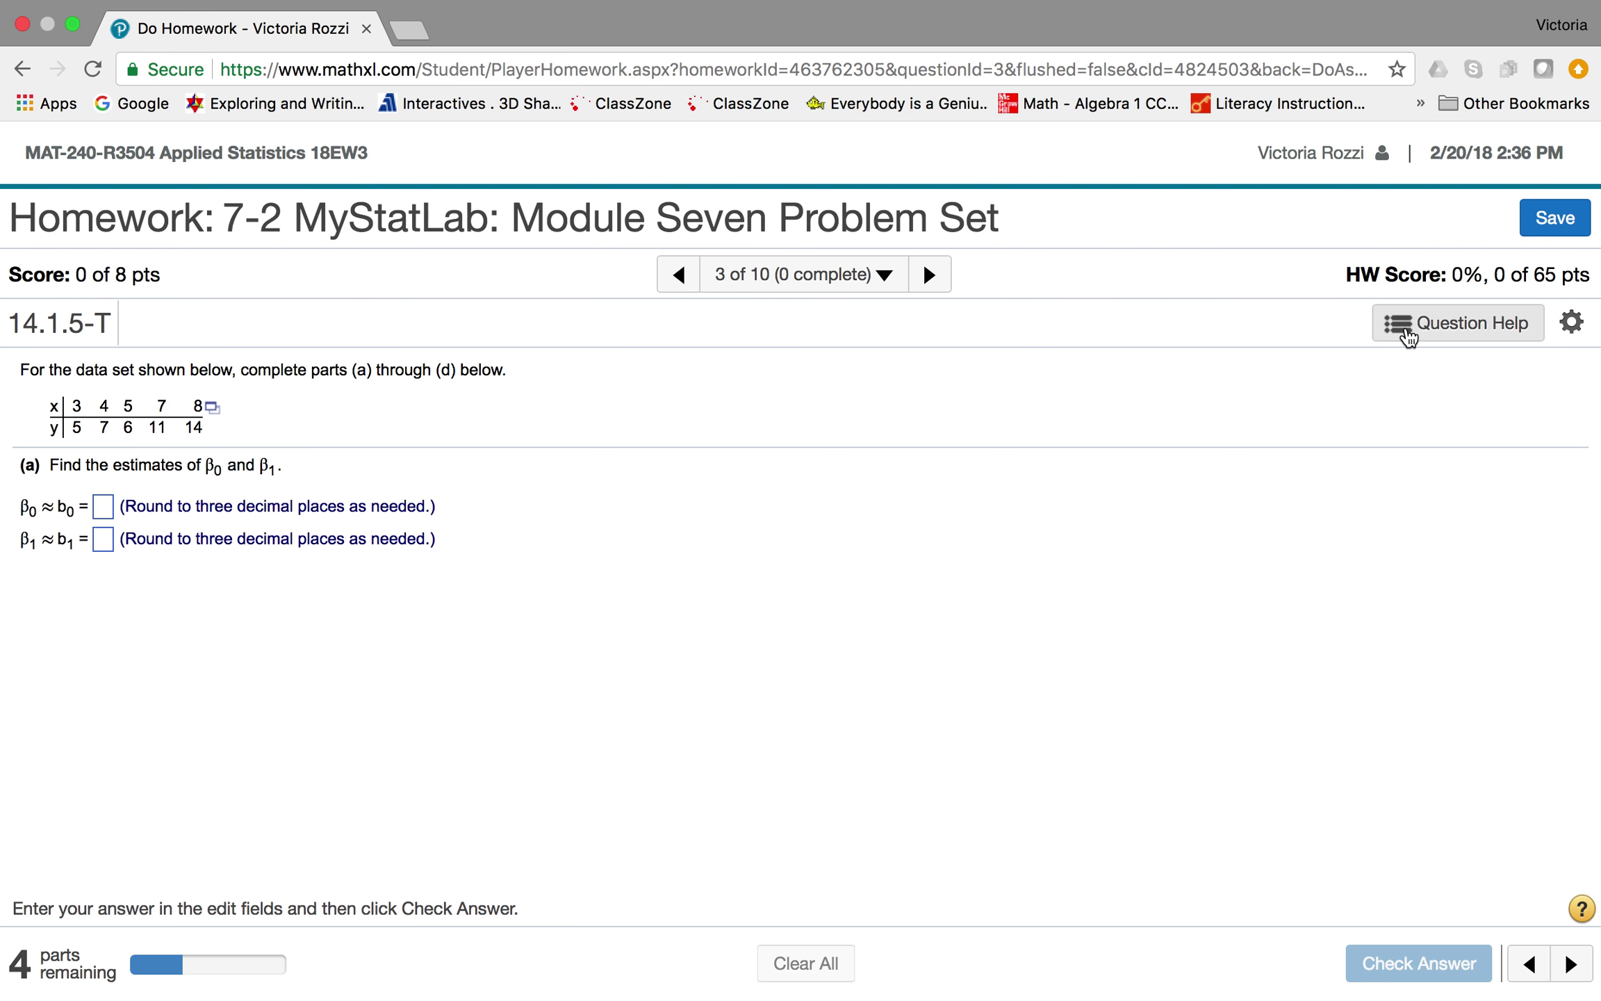
View the worked example for question 14.1.5-T's part (a) on estimating β0 and β1, and close it
left_click(1445, 330)
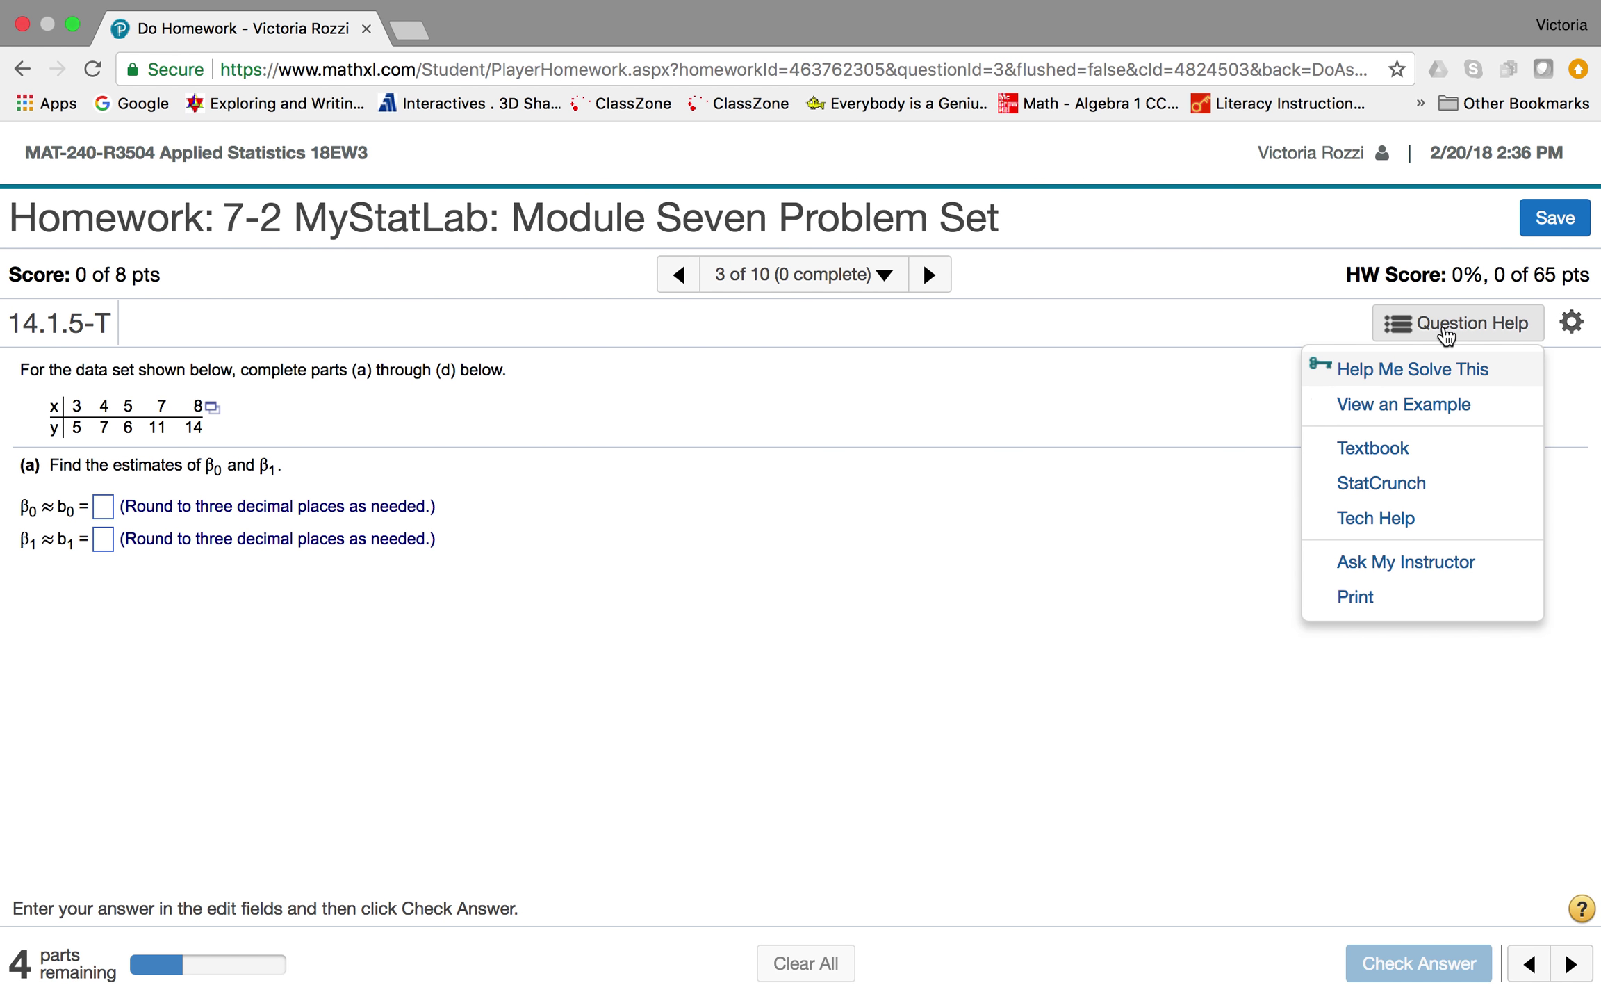
left_click(1419, 401)
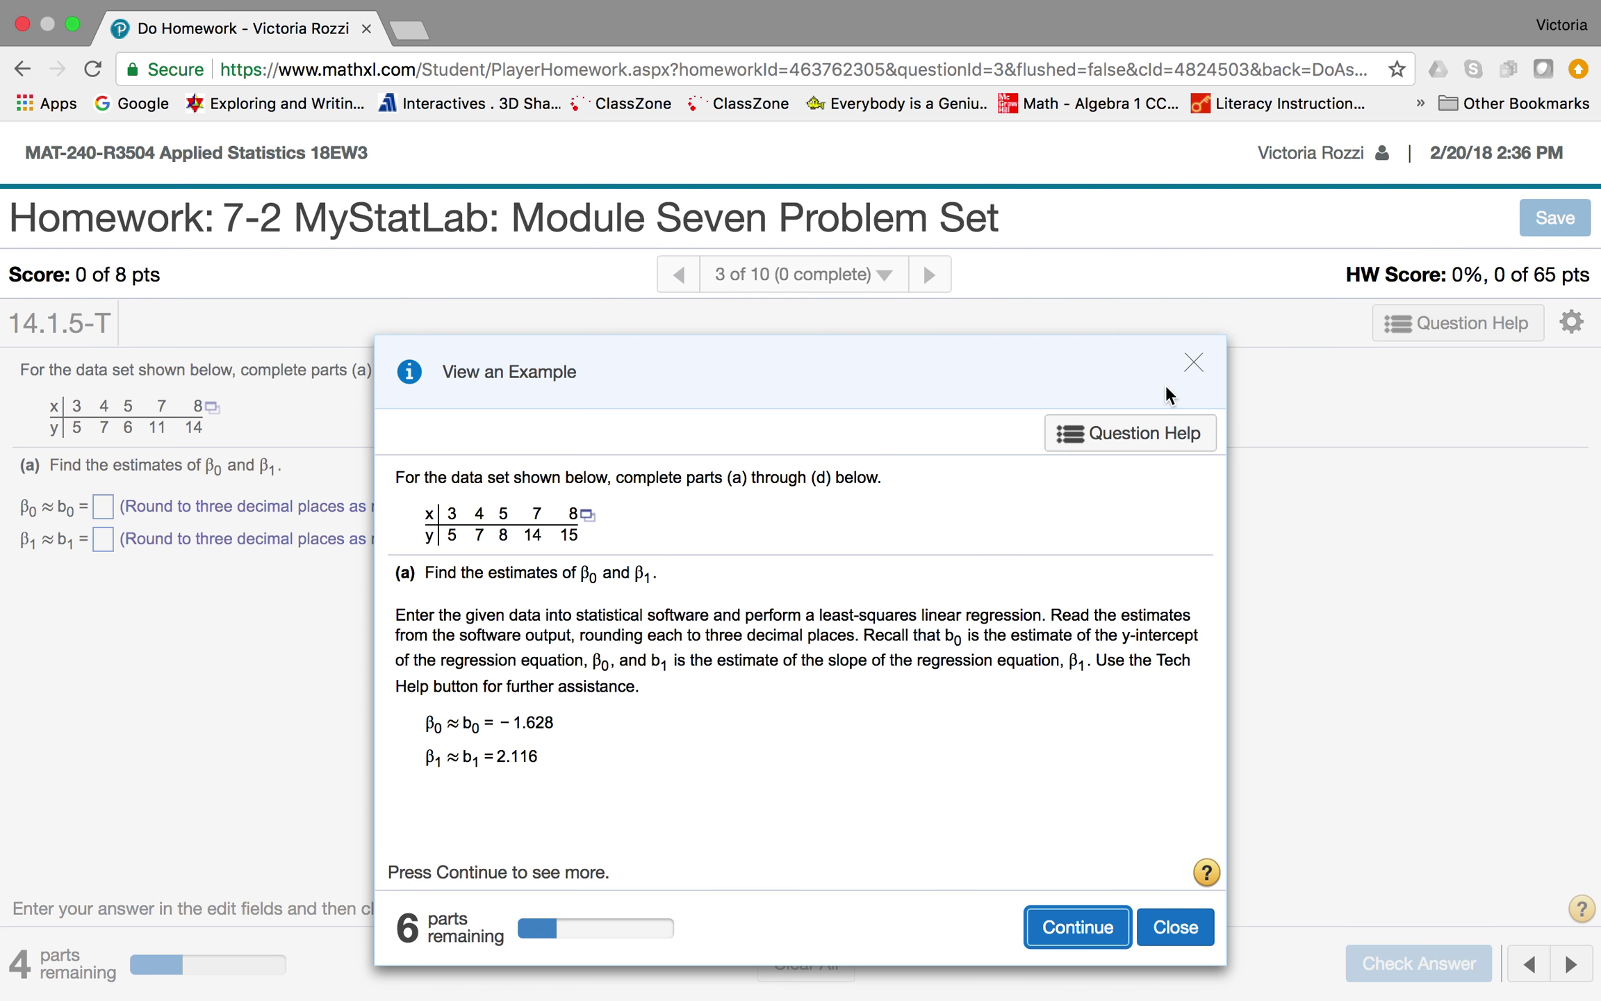
left_click(1189, 364)
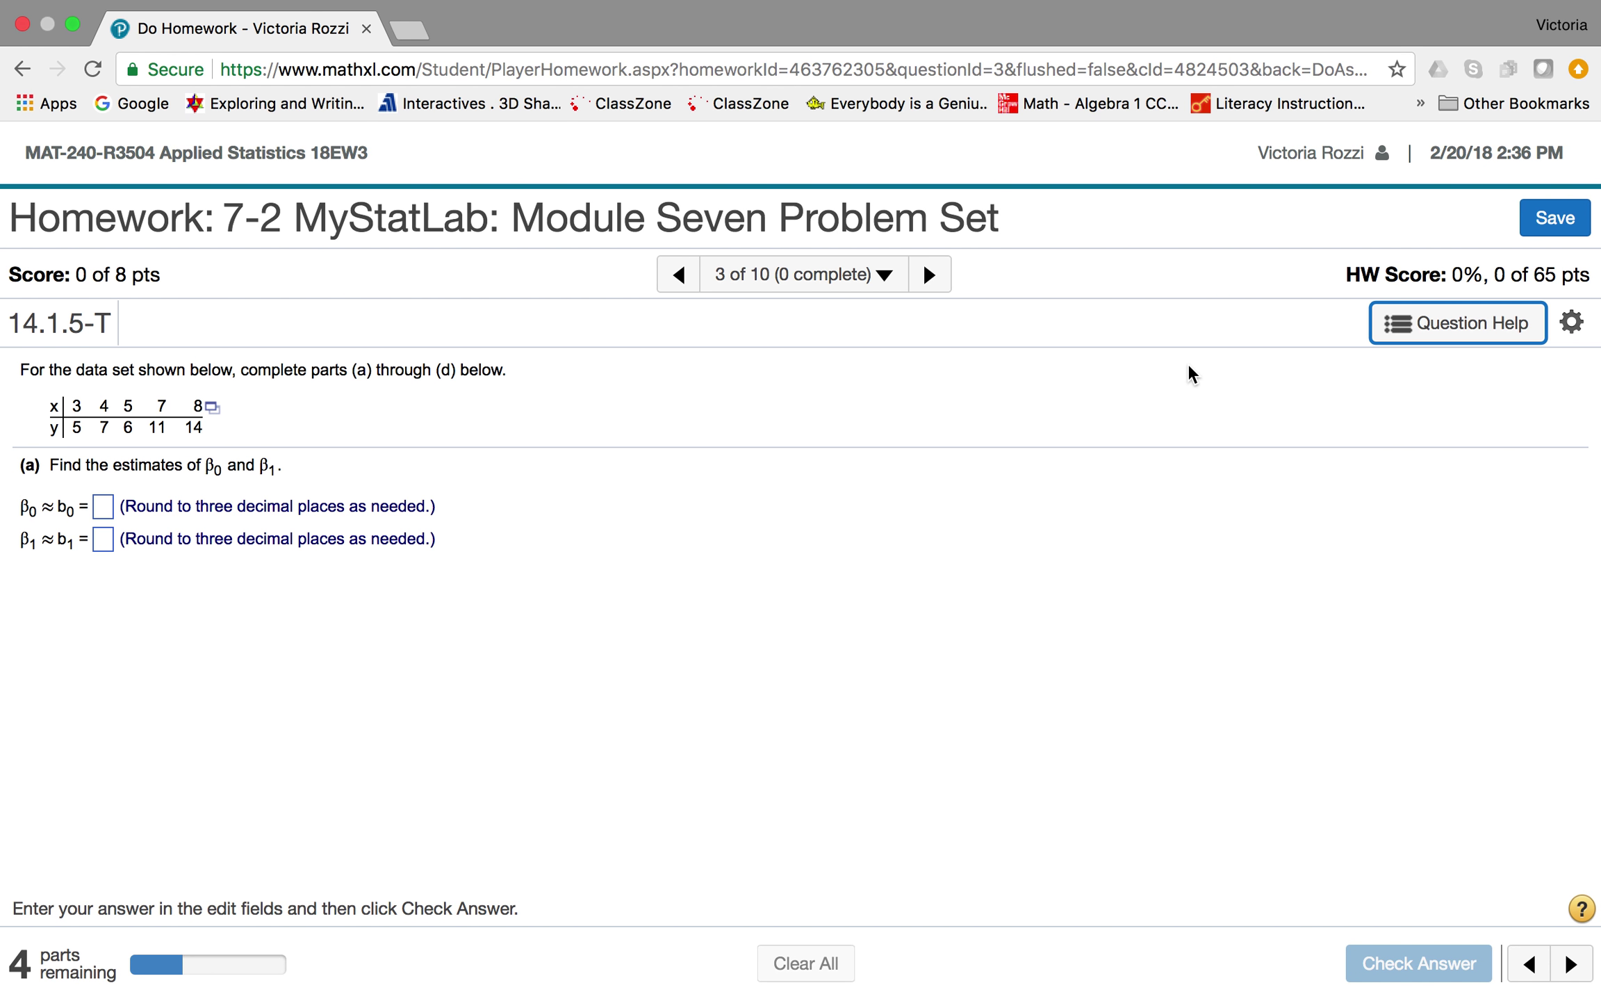
Open the question's x and y data set in StatCrunch
left_click(212, 407)
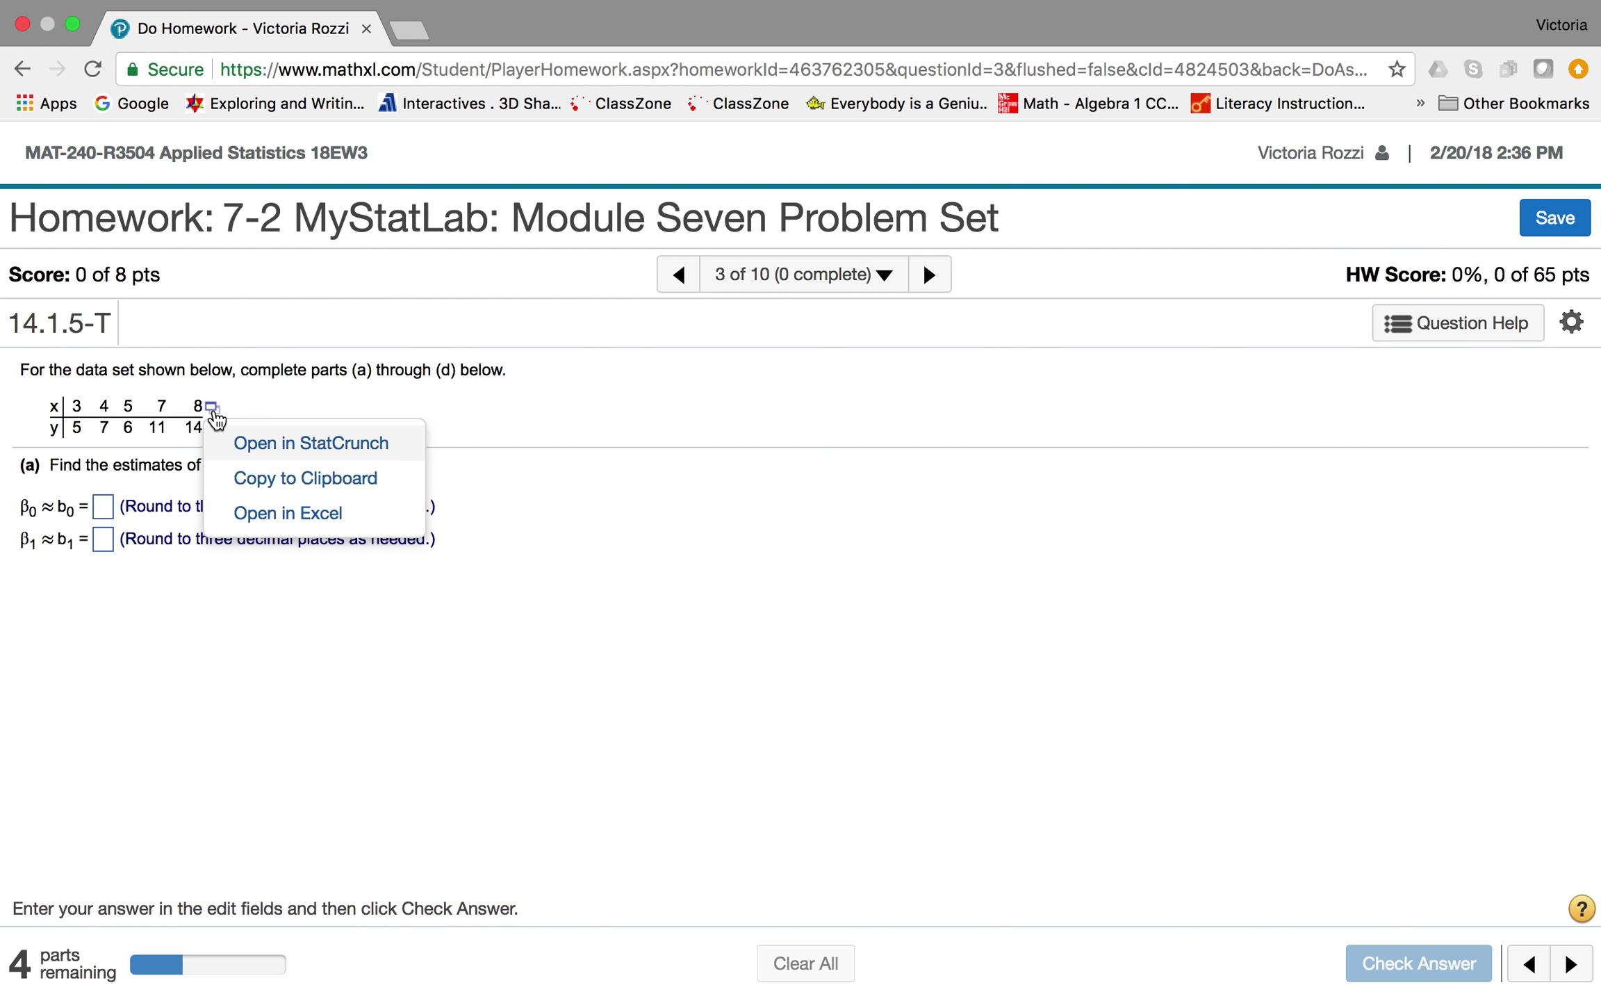
left_click(236, 448)
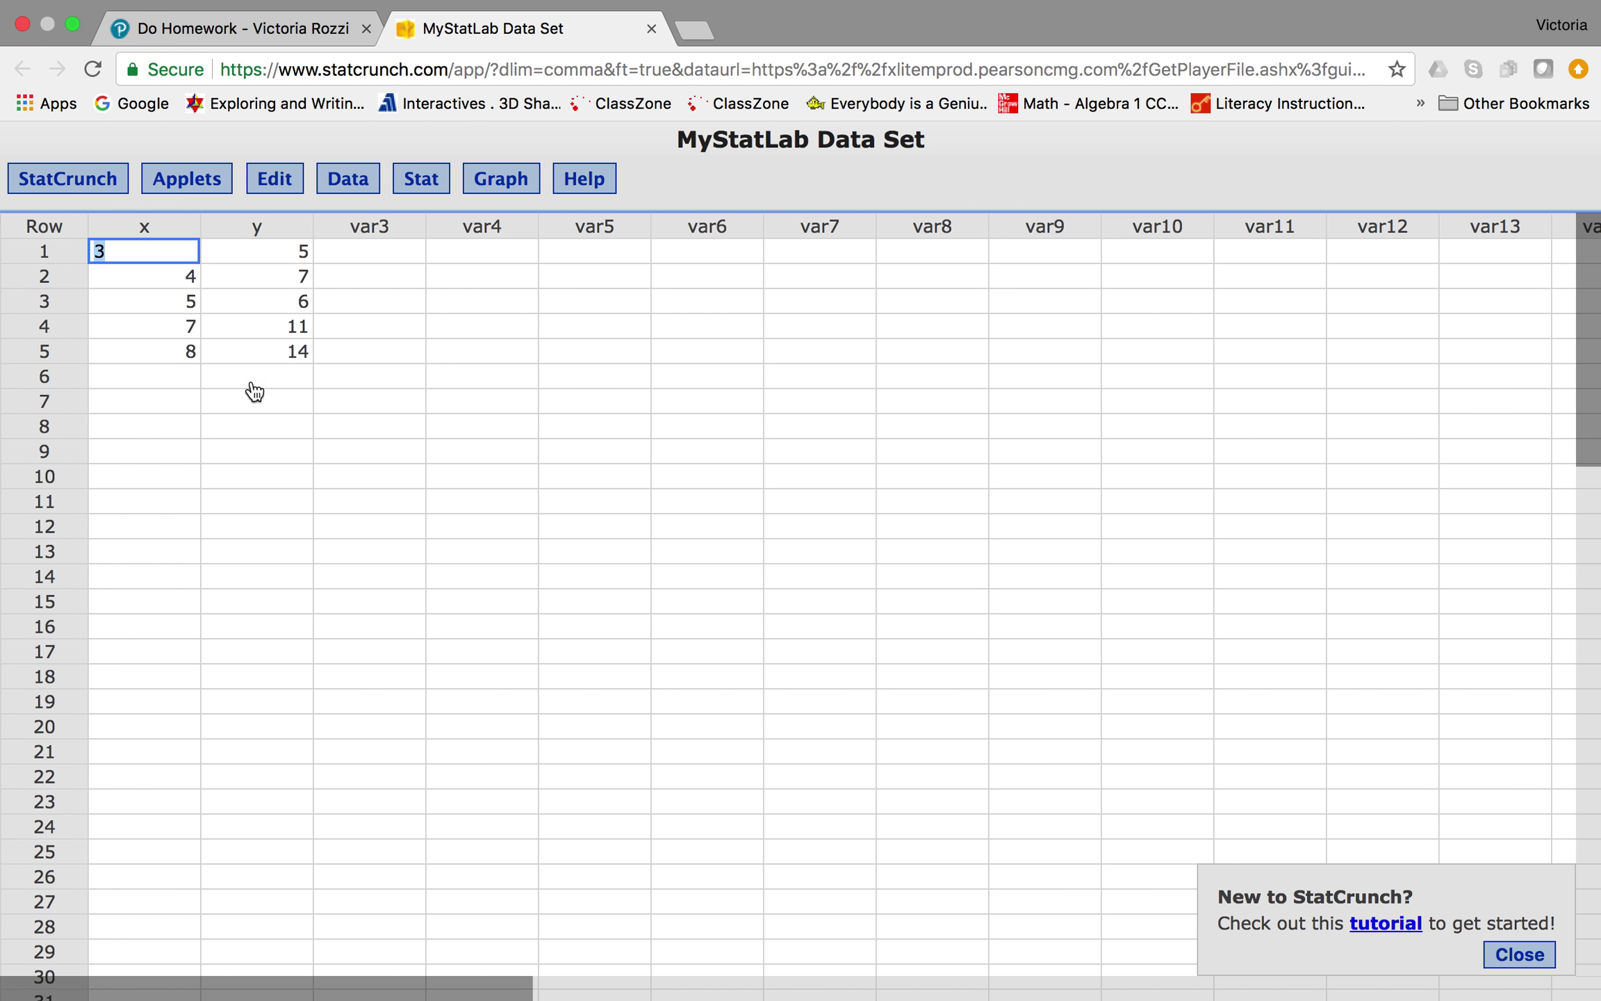
Compute a simple linear regression with x as the X variable and y as the Y variable, and enlarge the results window to show the full tables
left_click(434, 189)
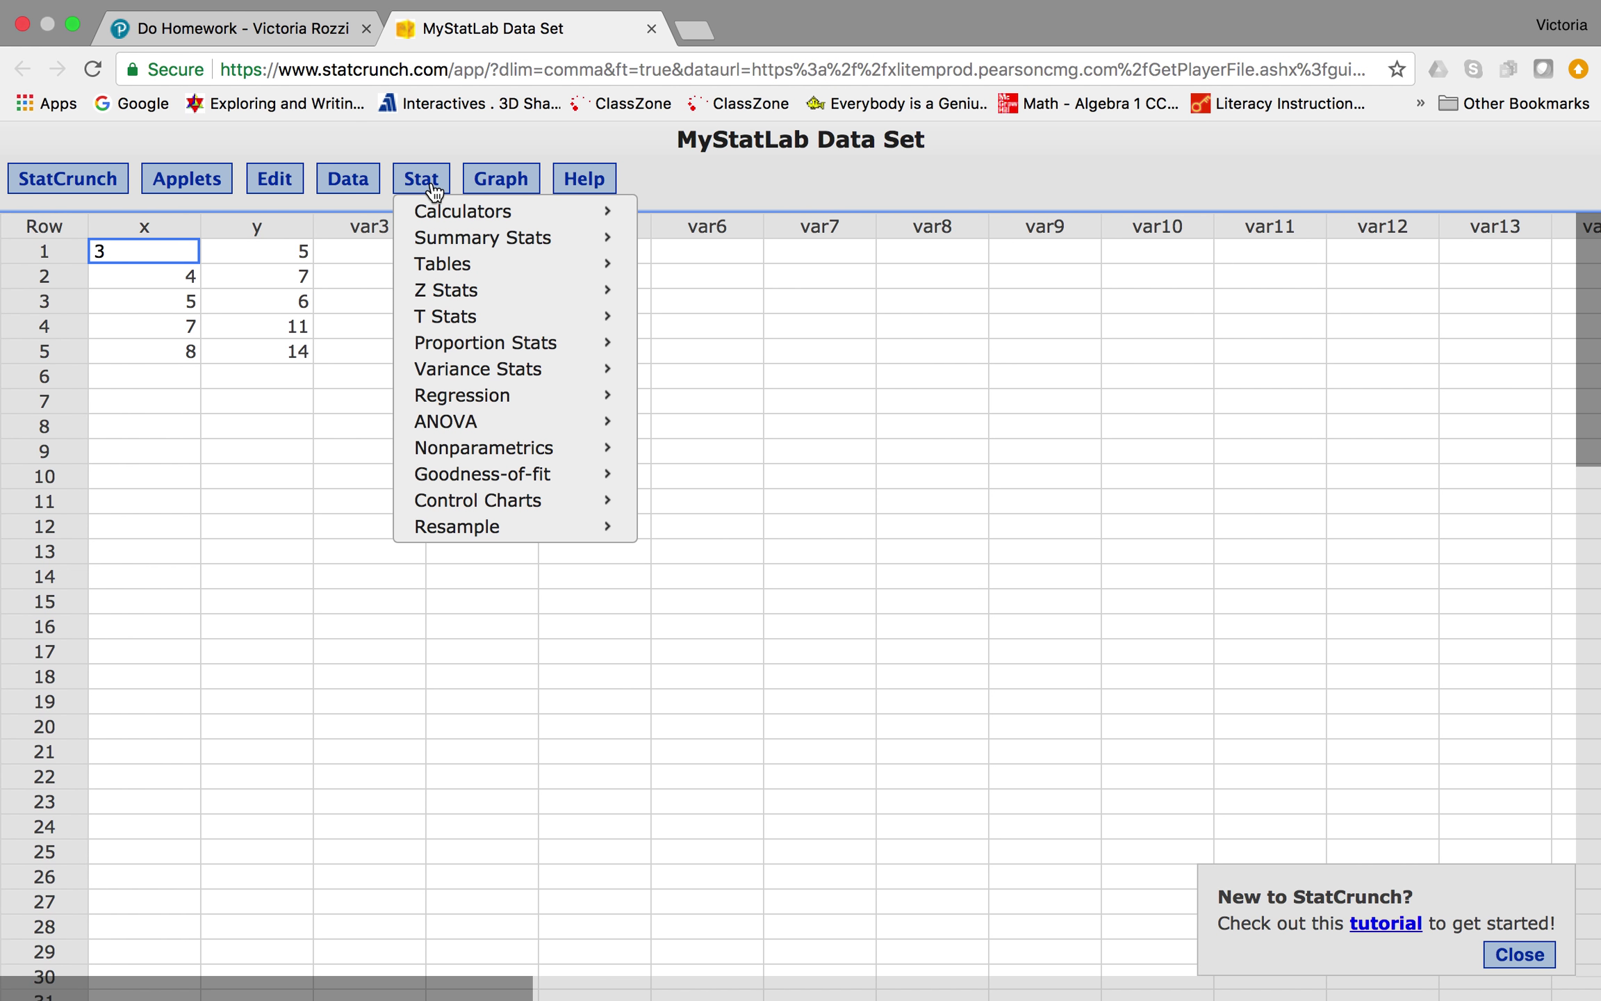
mouse_move(455, 405)
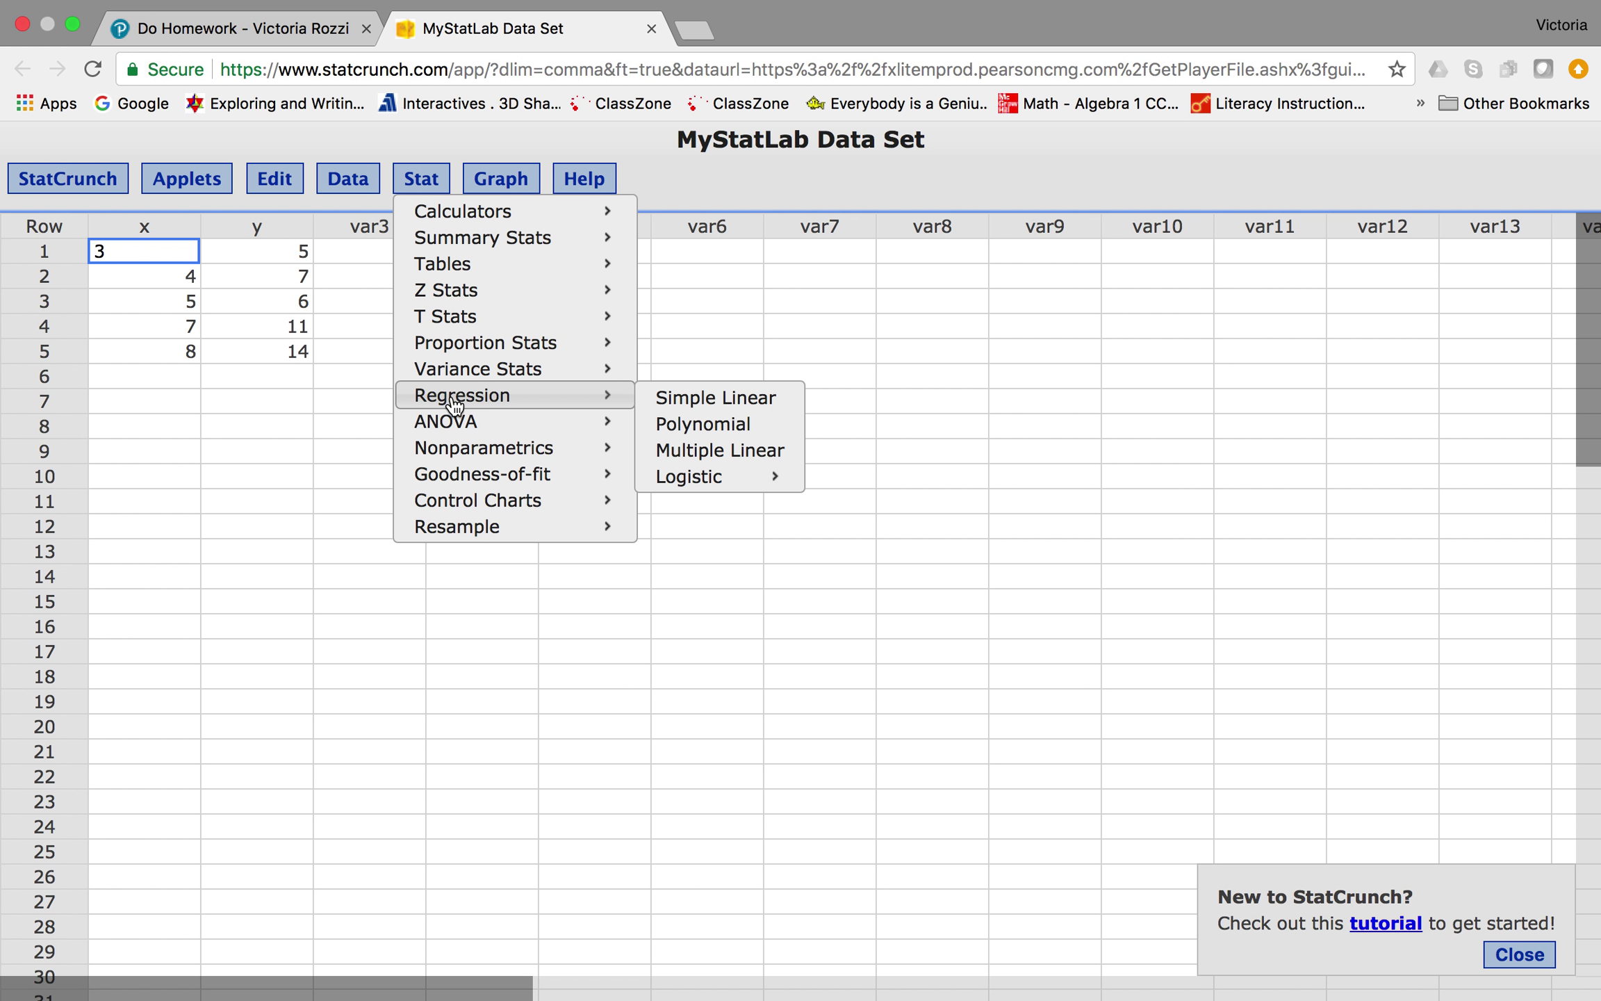
left_click(703, 399)
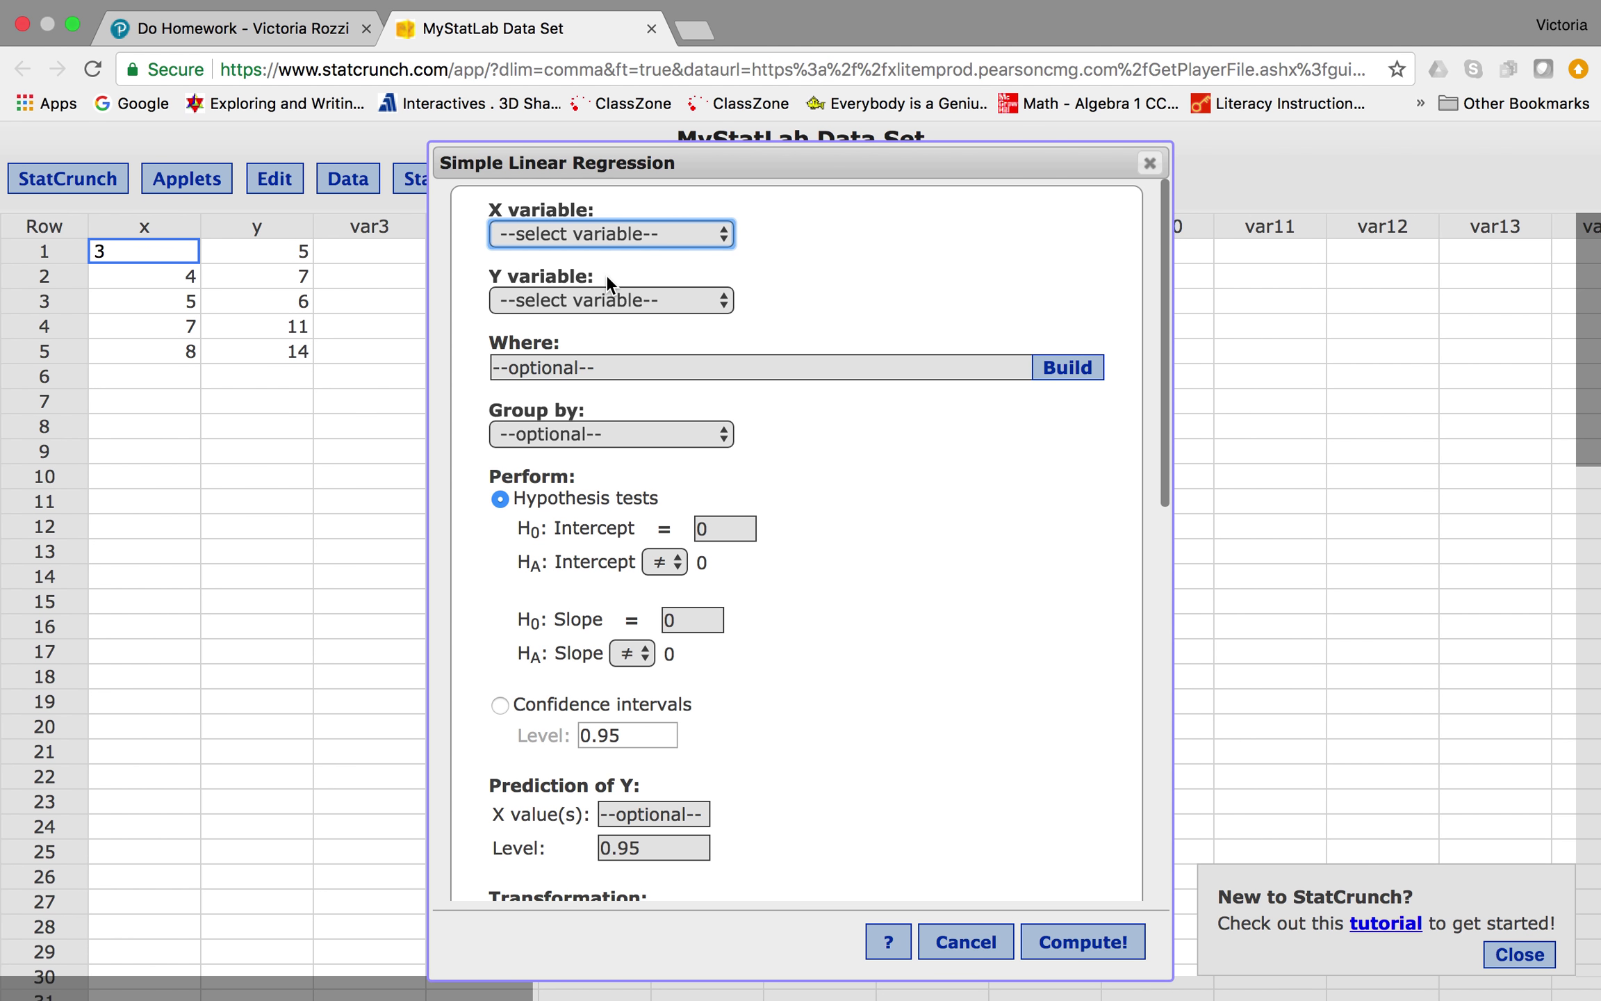
left_click(612, 234)
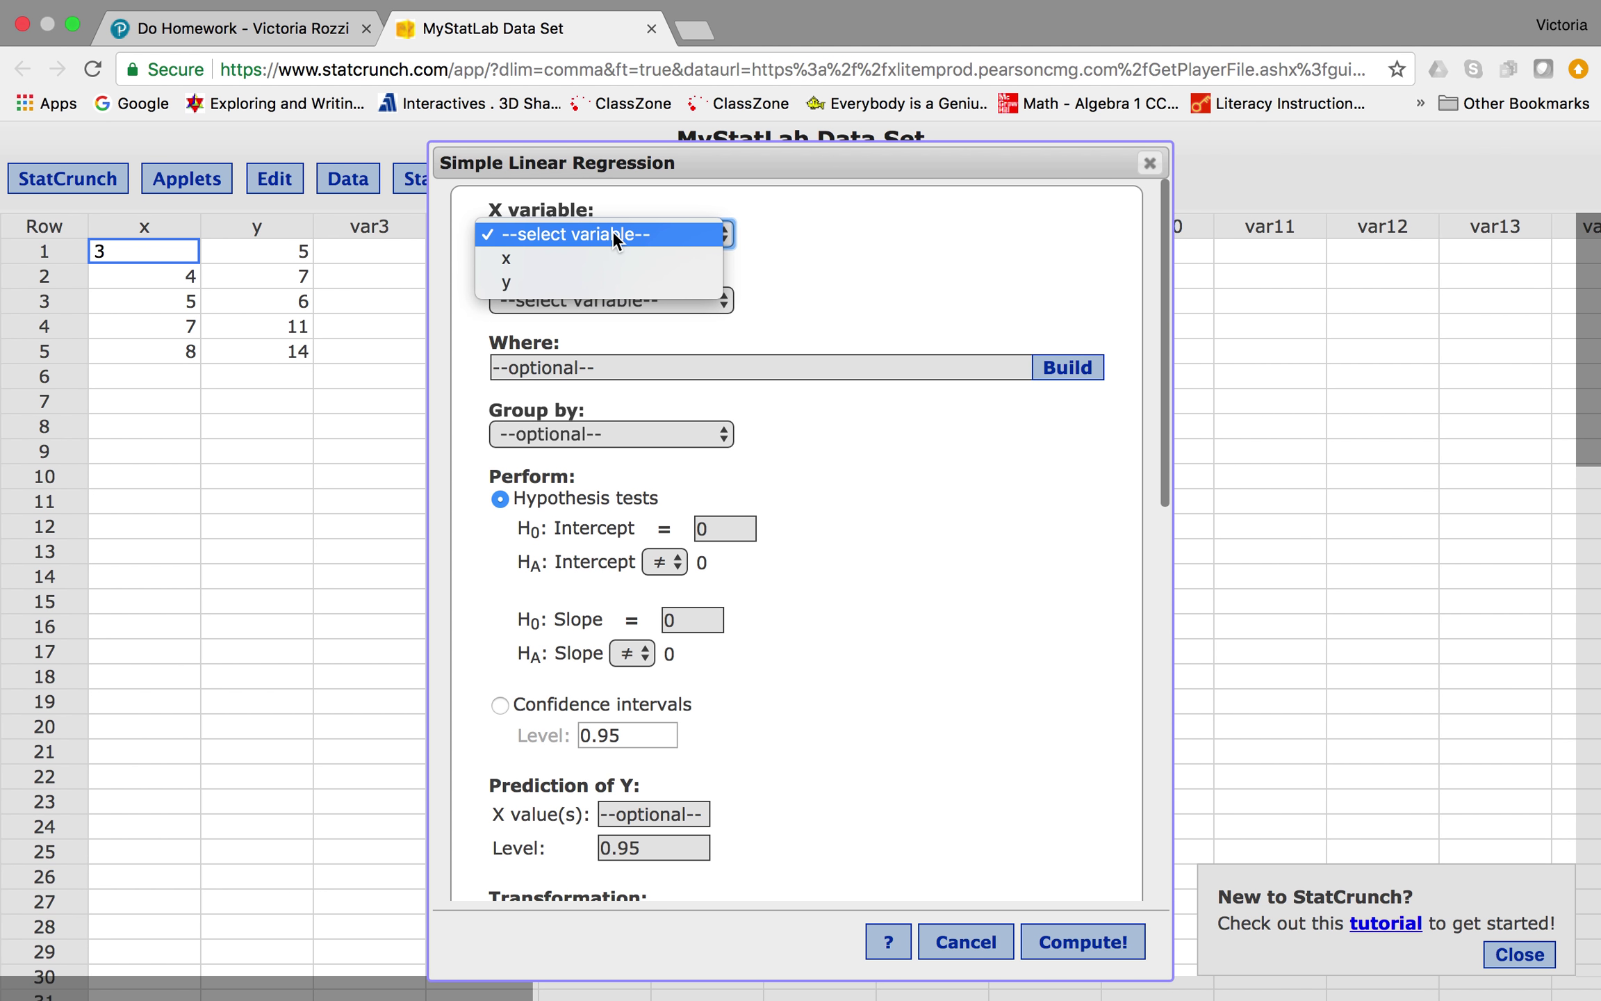
left_click(603, 255)
left_click(592, 293)
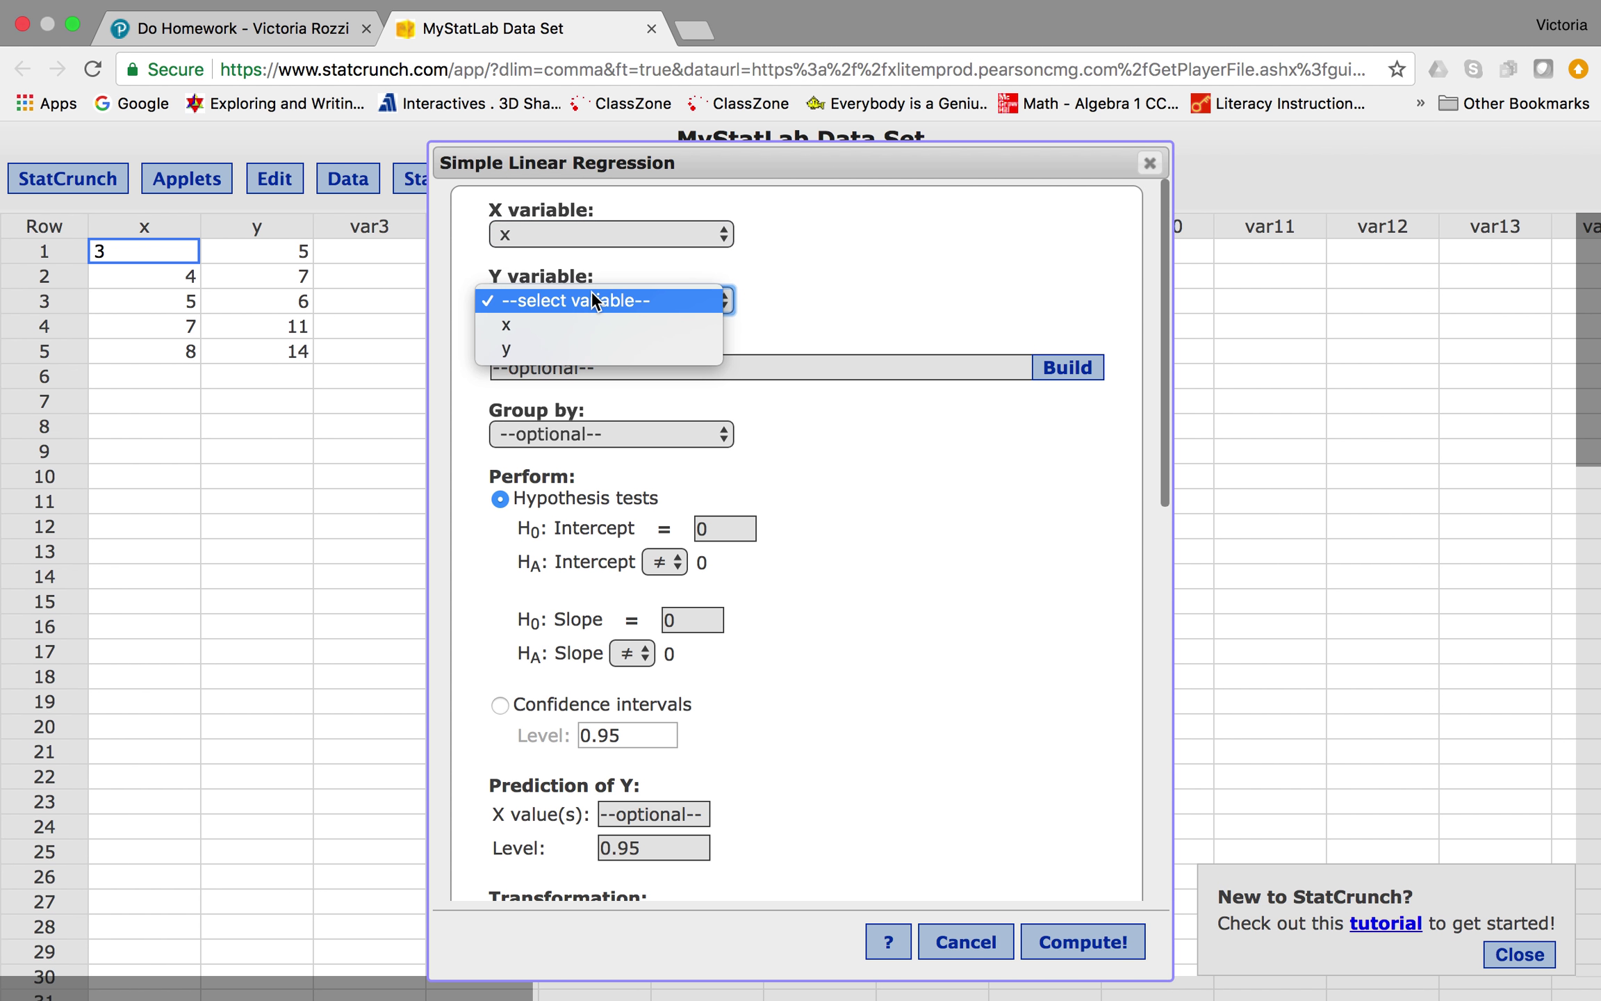
left_click(558, 345)
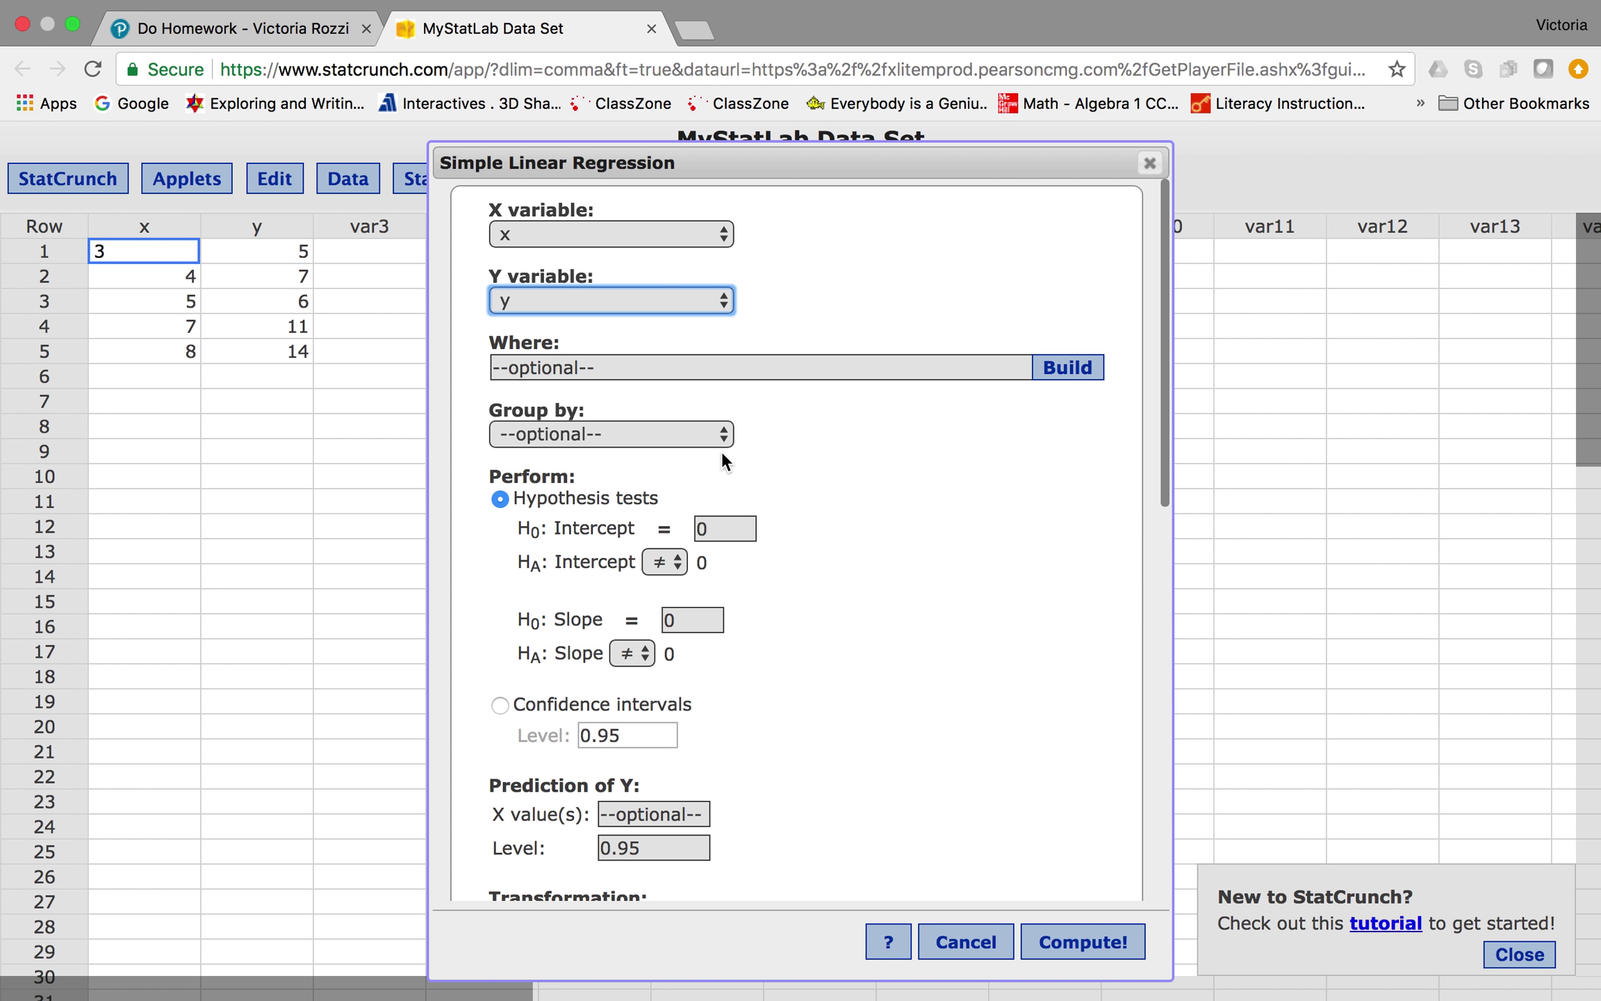
left_click(1110, 950)
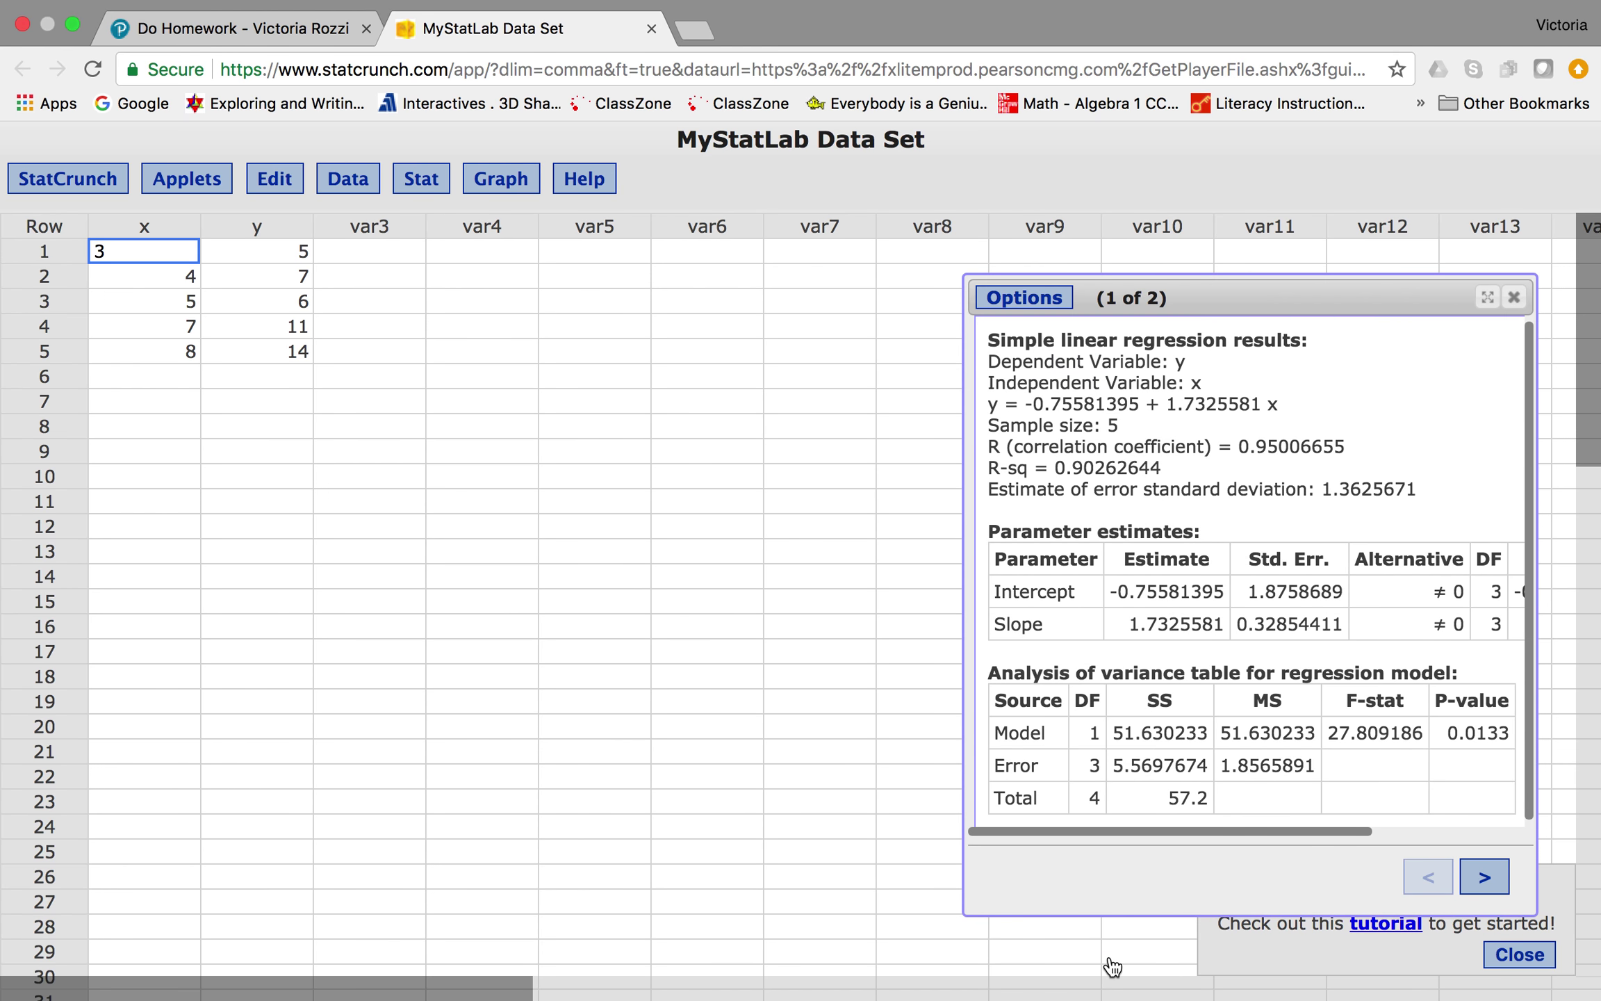
left_click_drag(1213, 290, 620, 209)
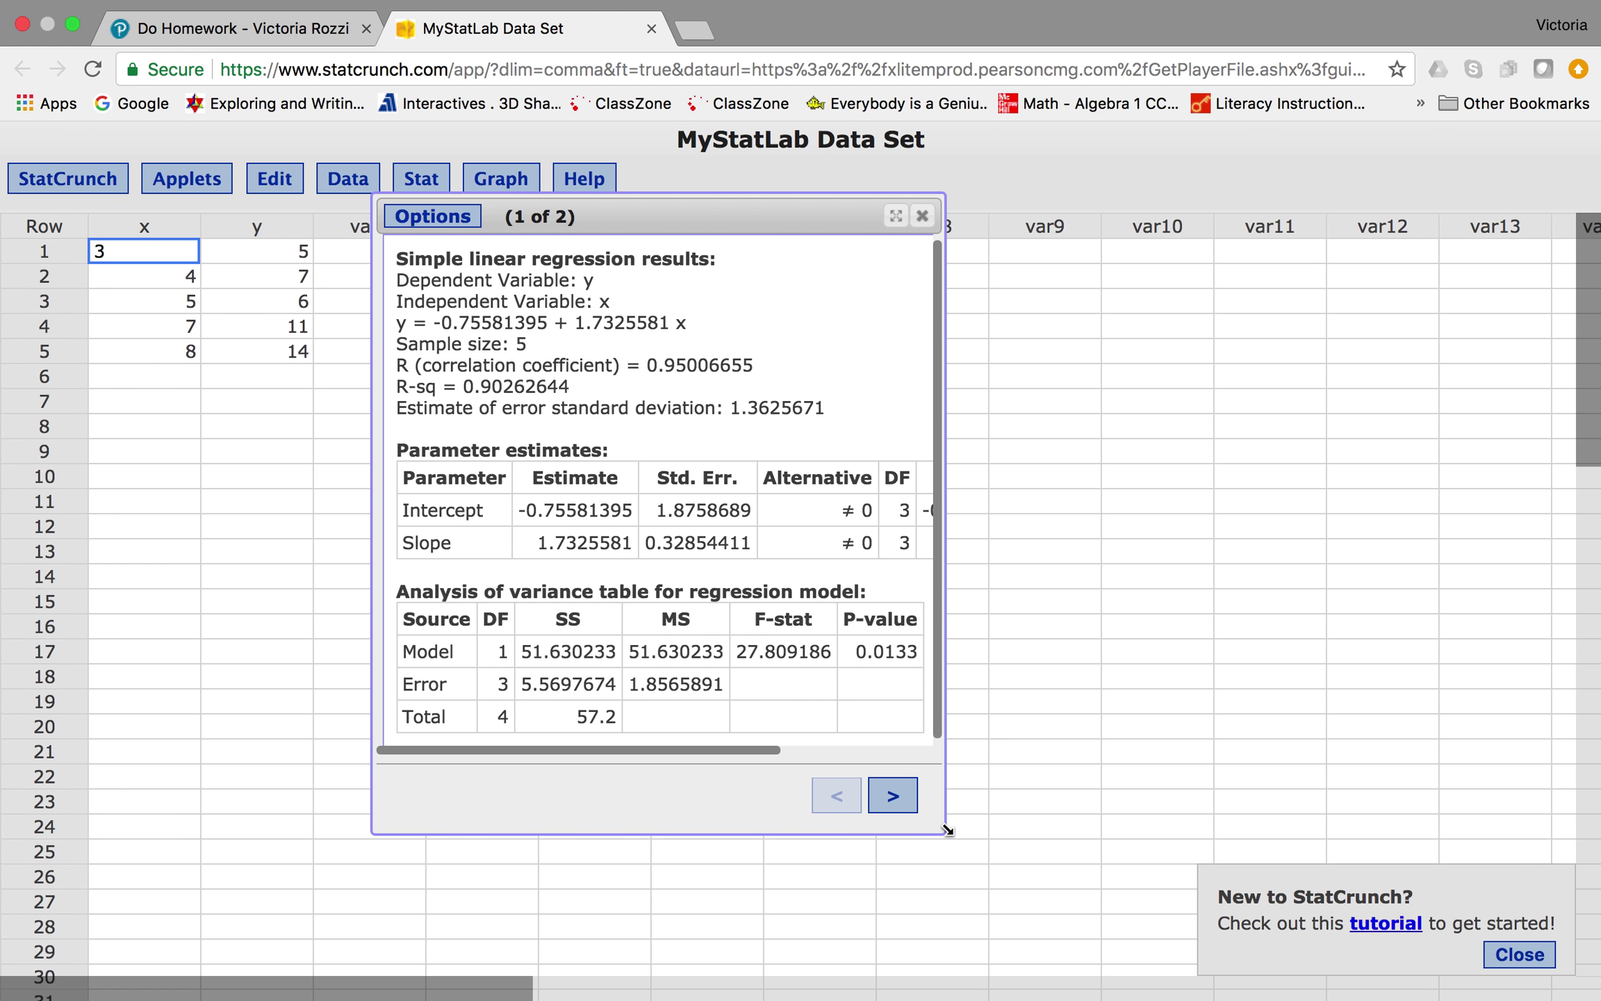
left_click_drag(947, 829, 1343, 872)
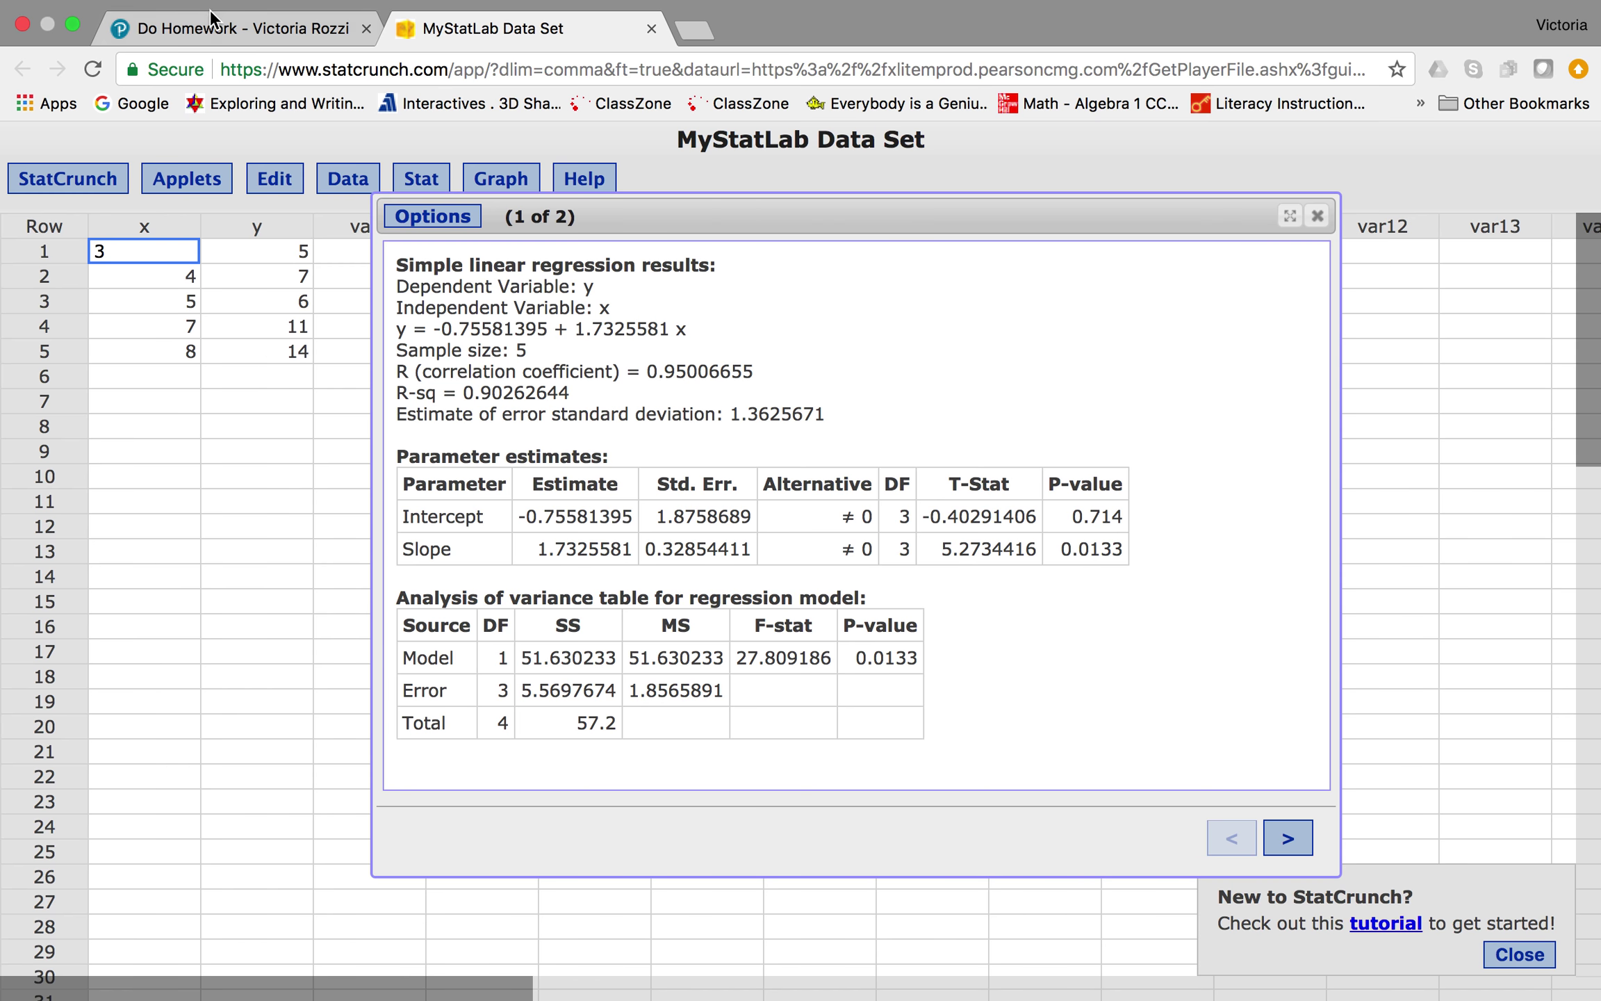
Return to the homework question, review the worked example's explanation of b0 and b1 again, and close it
left_click(218, 30)
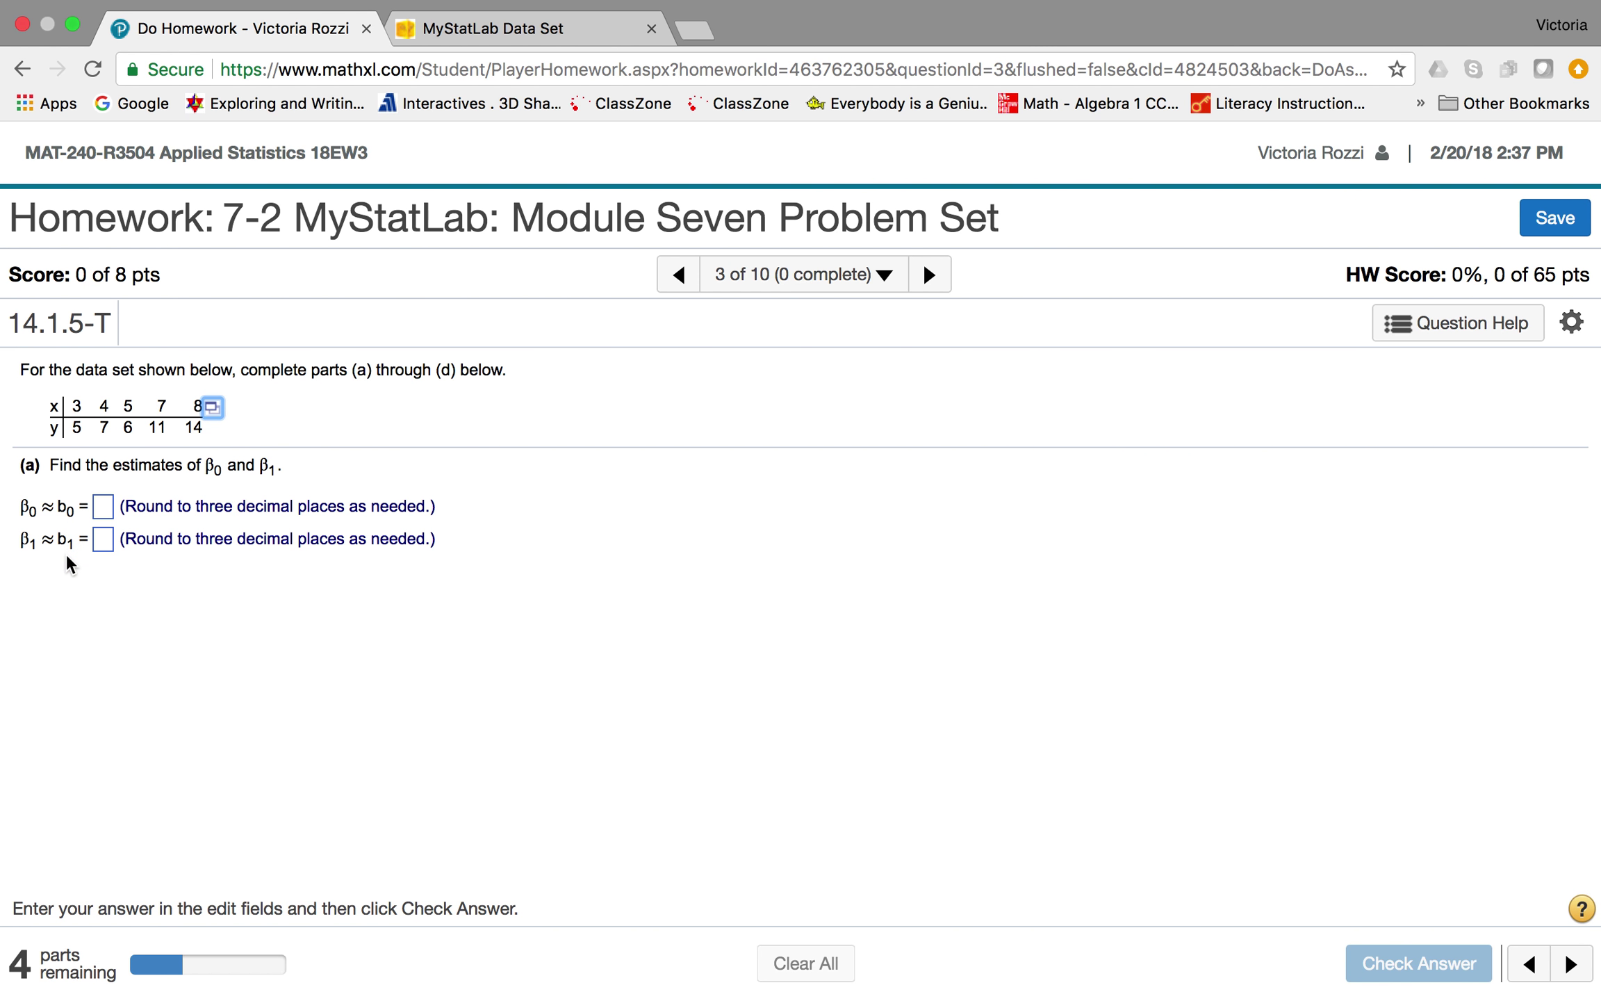
left_click(1433, 324)
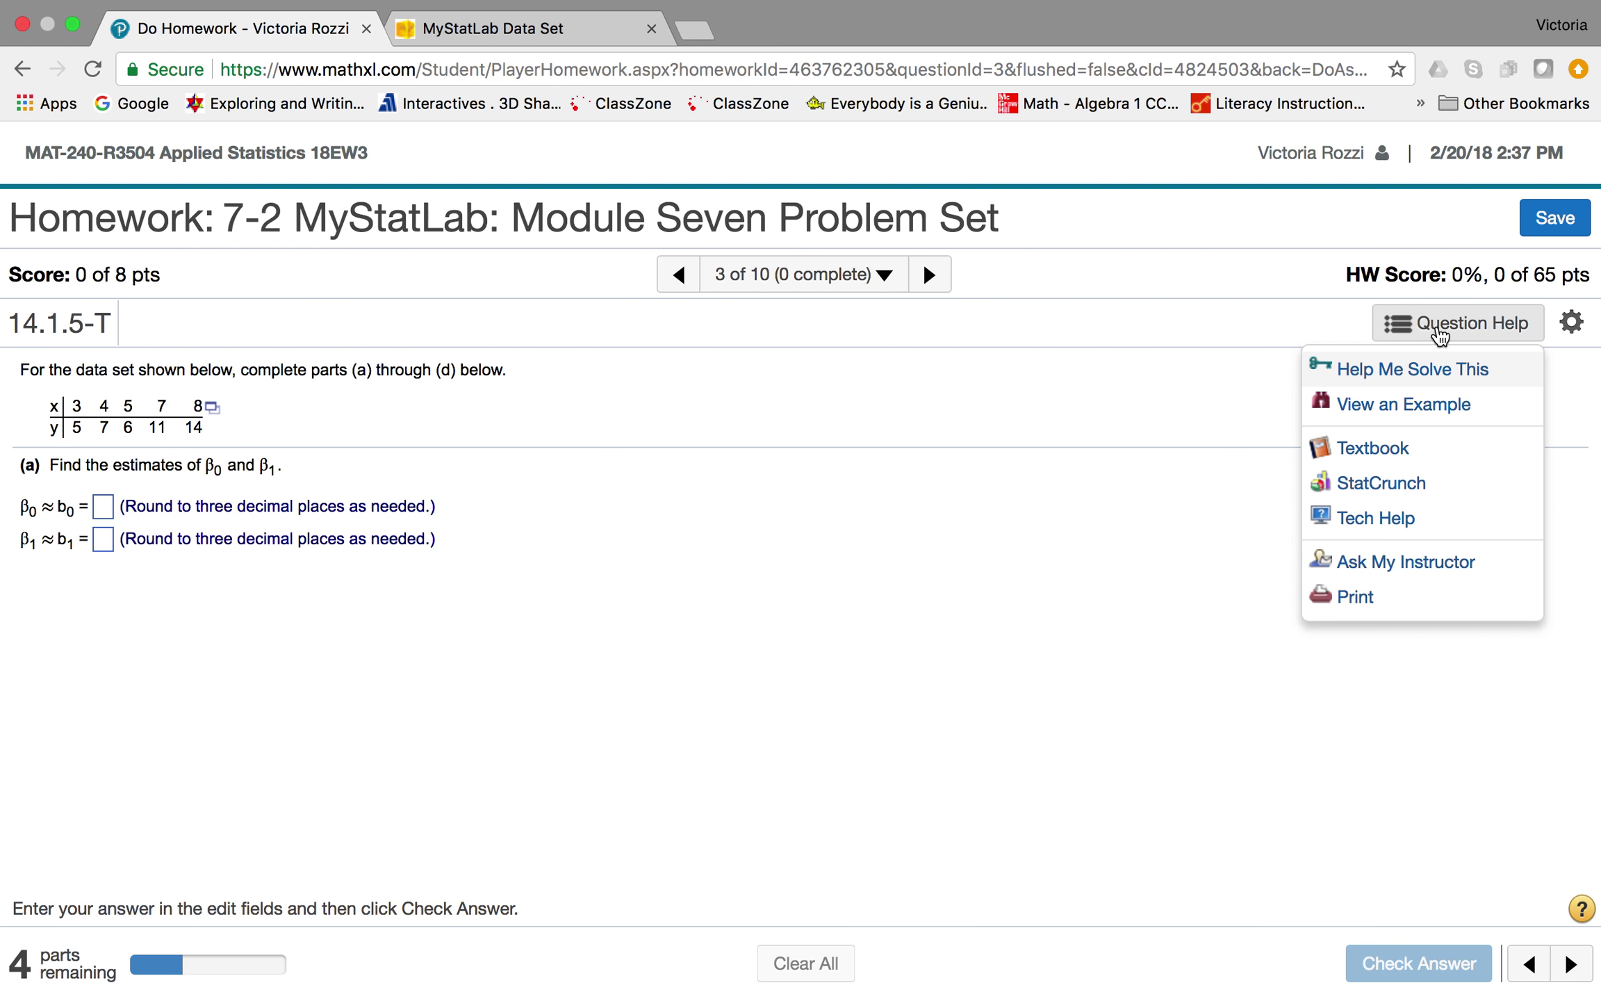
left_click(1403, 402)
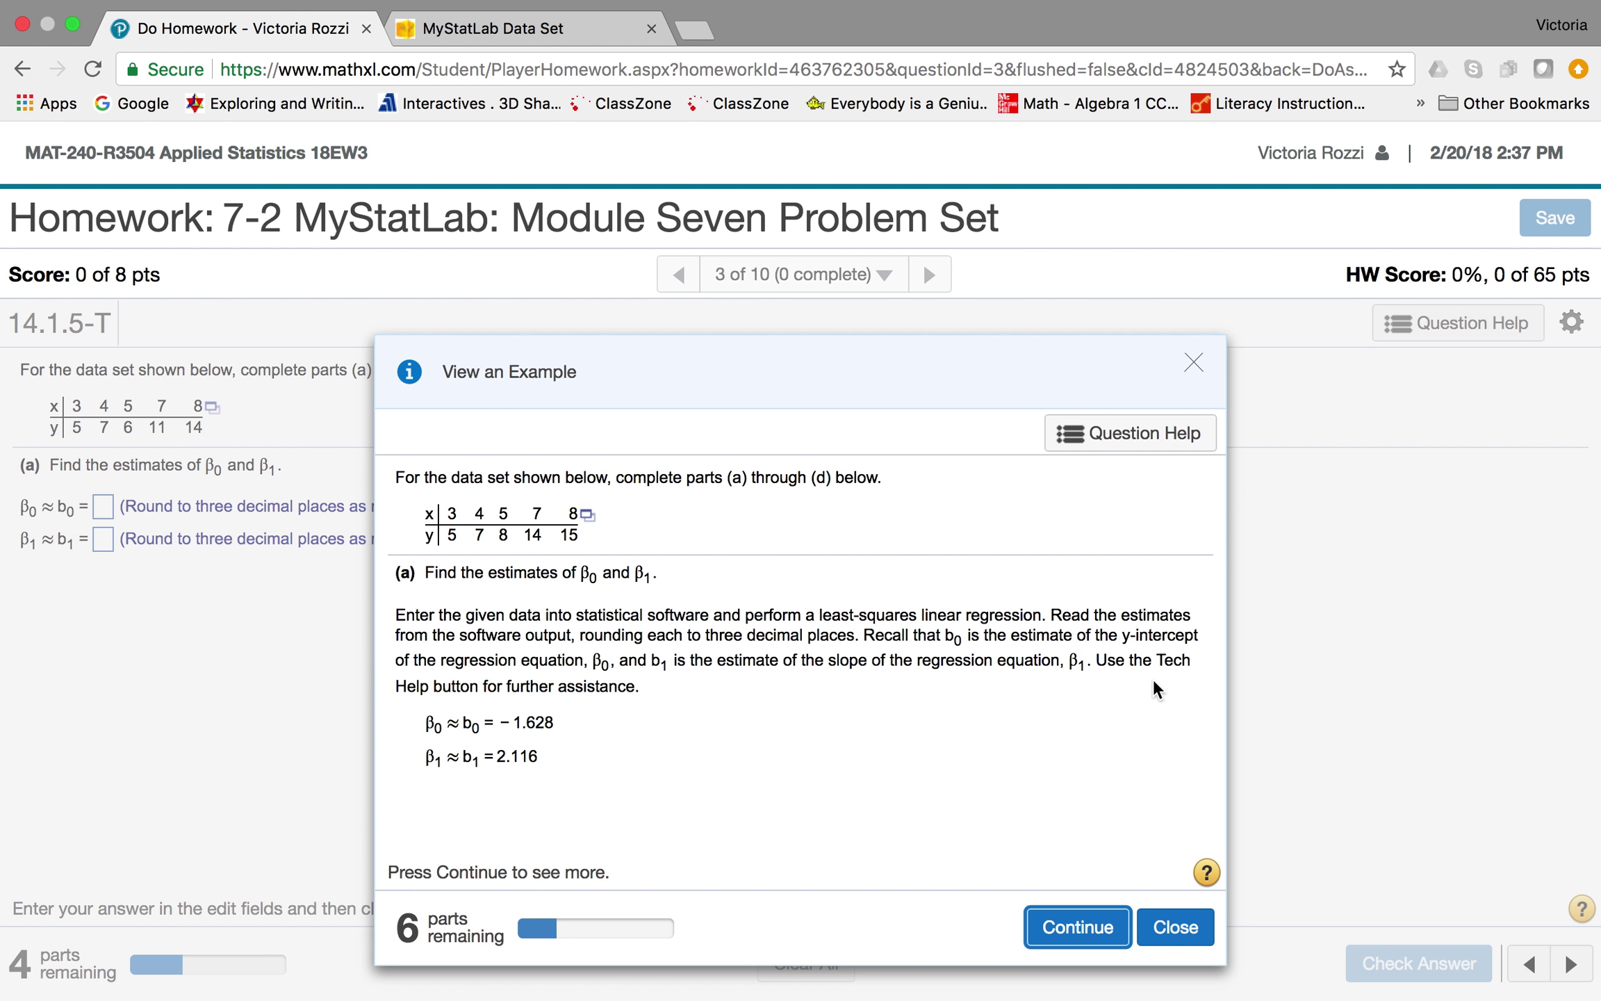
left_click(1176, 928)
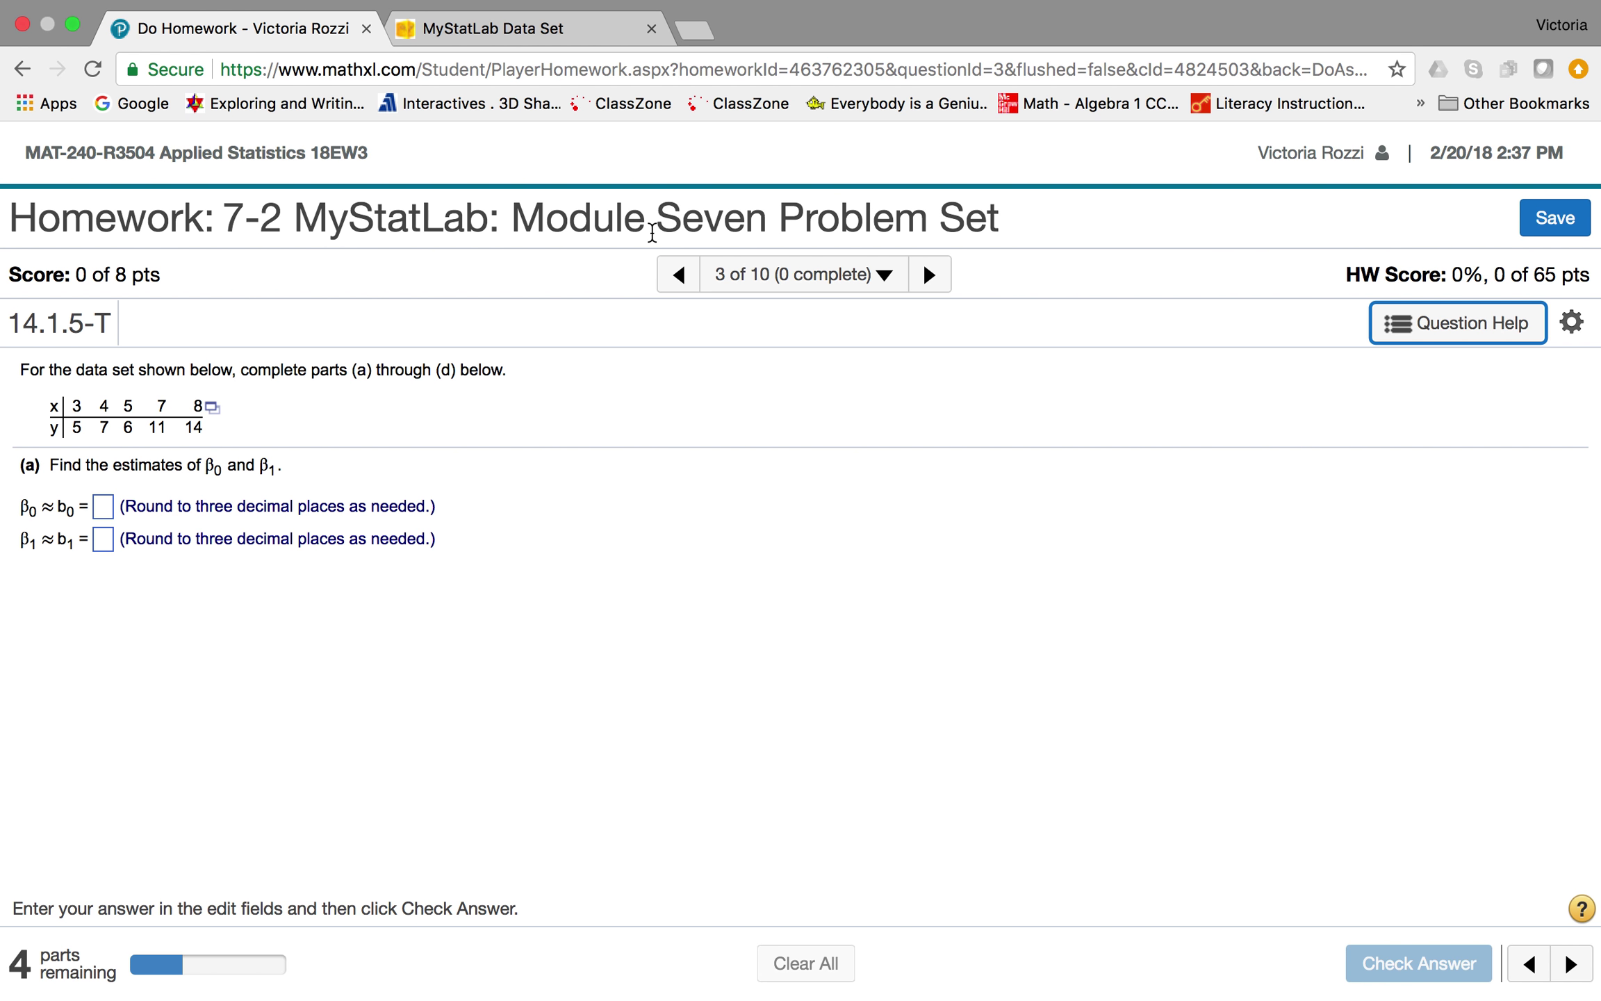
Look up the intercept estimate in the StatCrunch regression results and enter -.756 as b0 in part (a) of the homework question
left_click(535, 29)
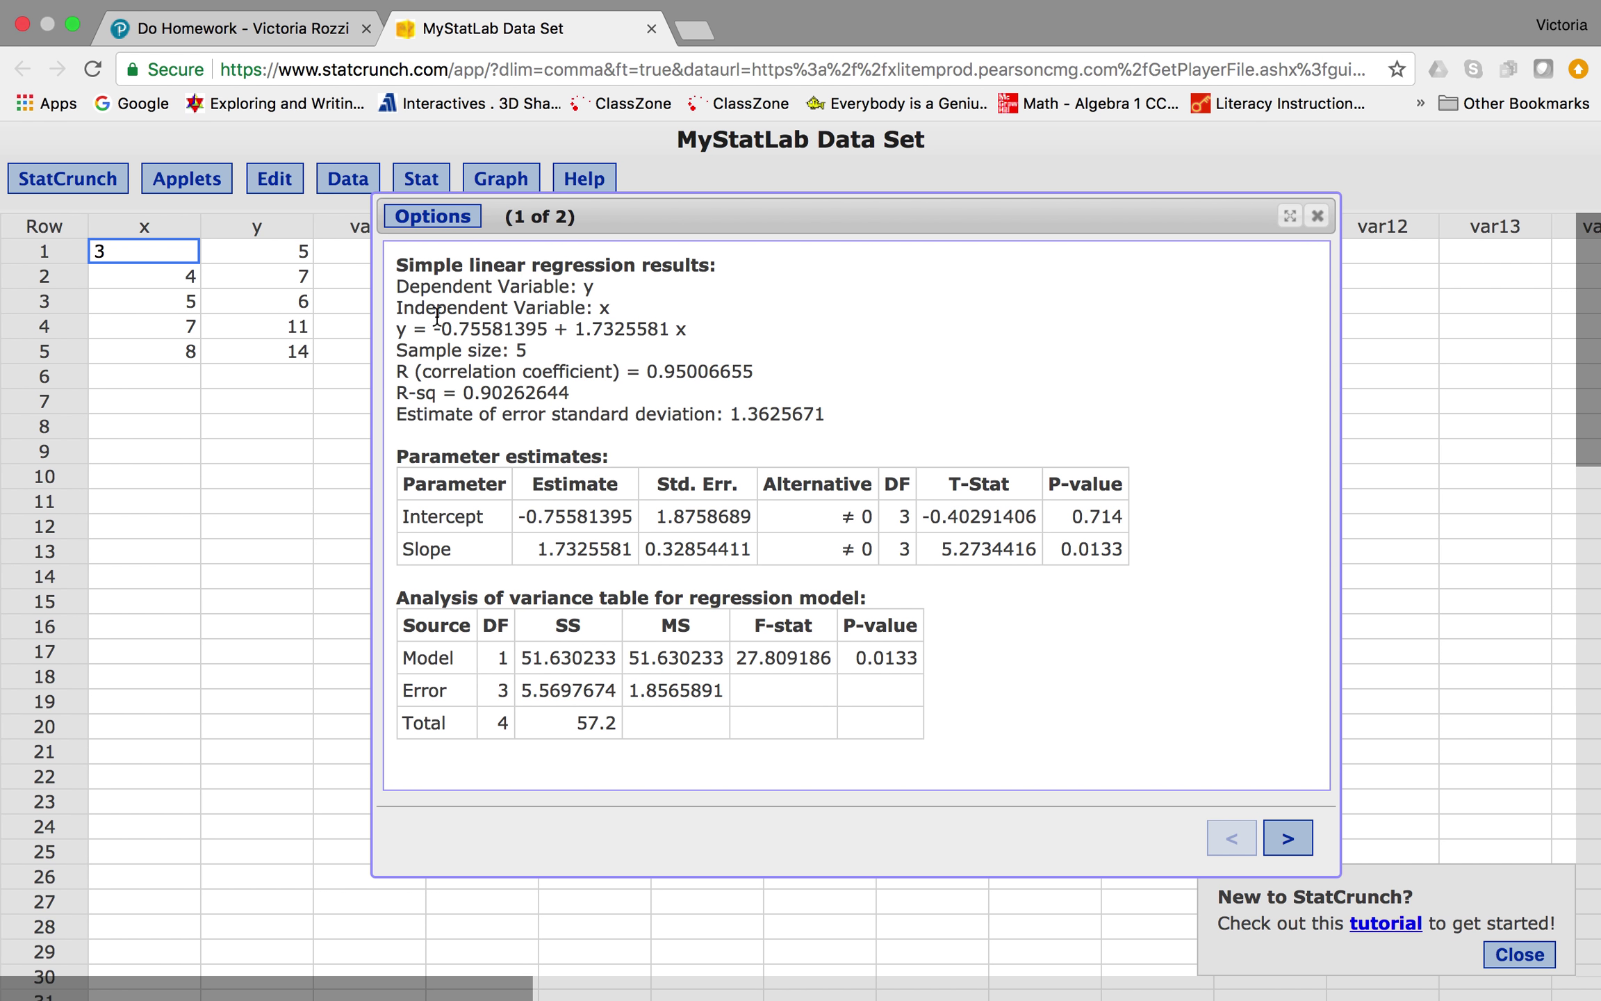
left_click(290, 39)
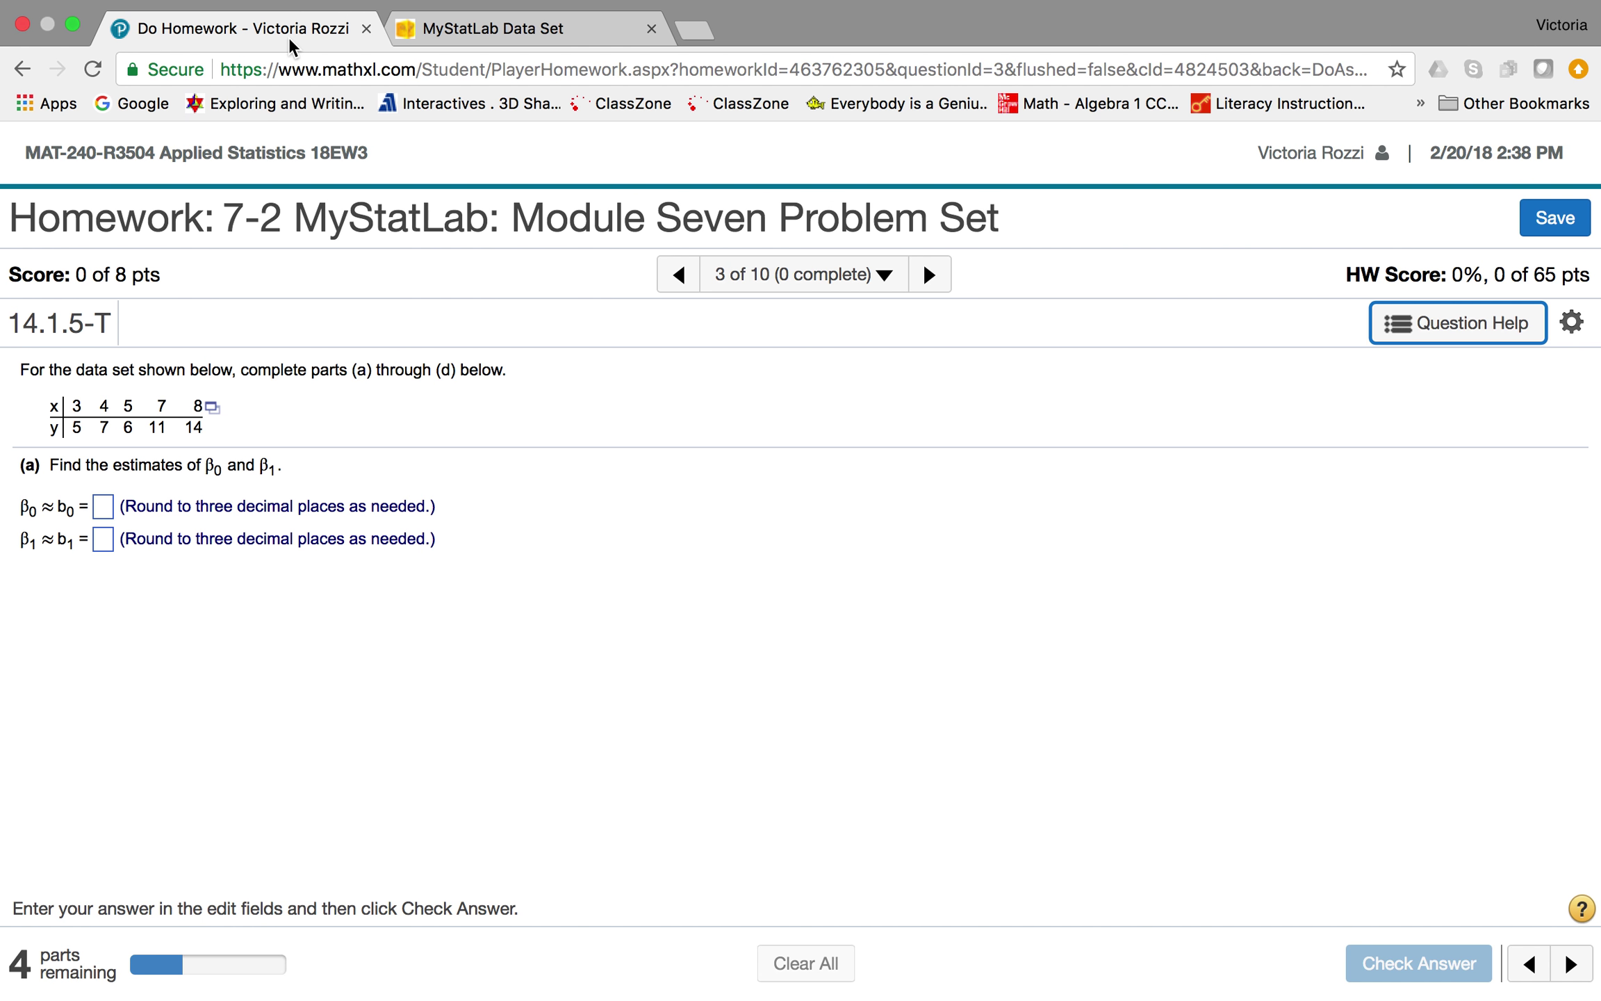
left_click(453, 30)
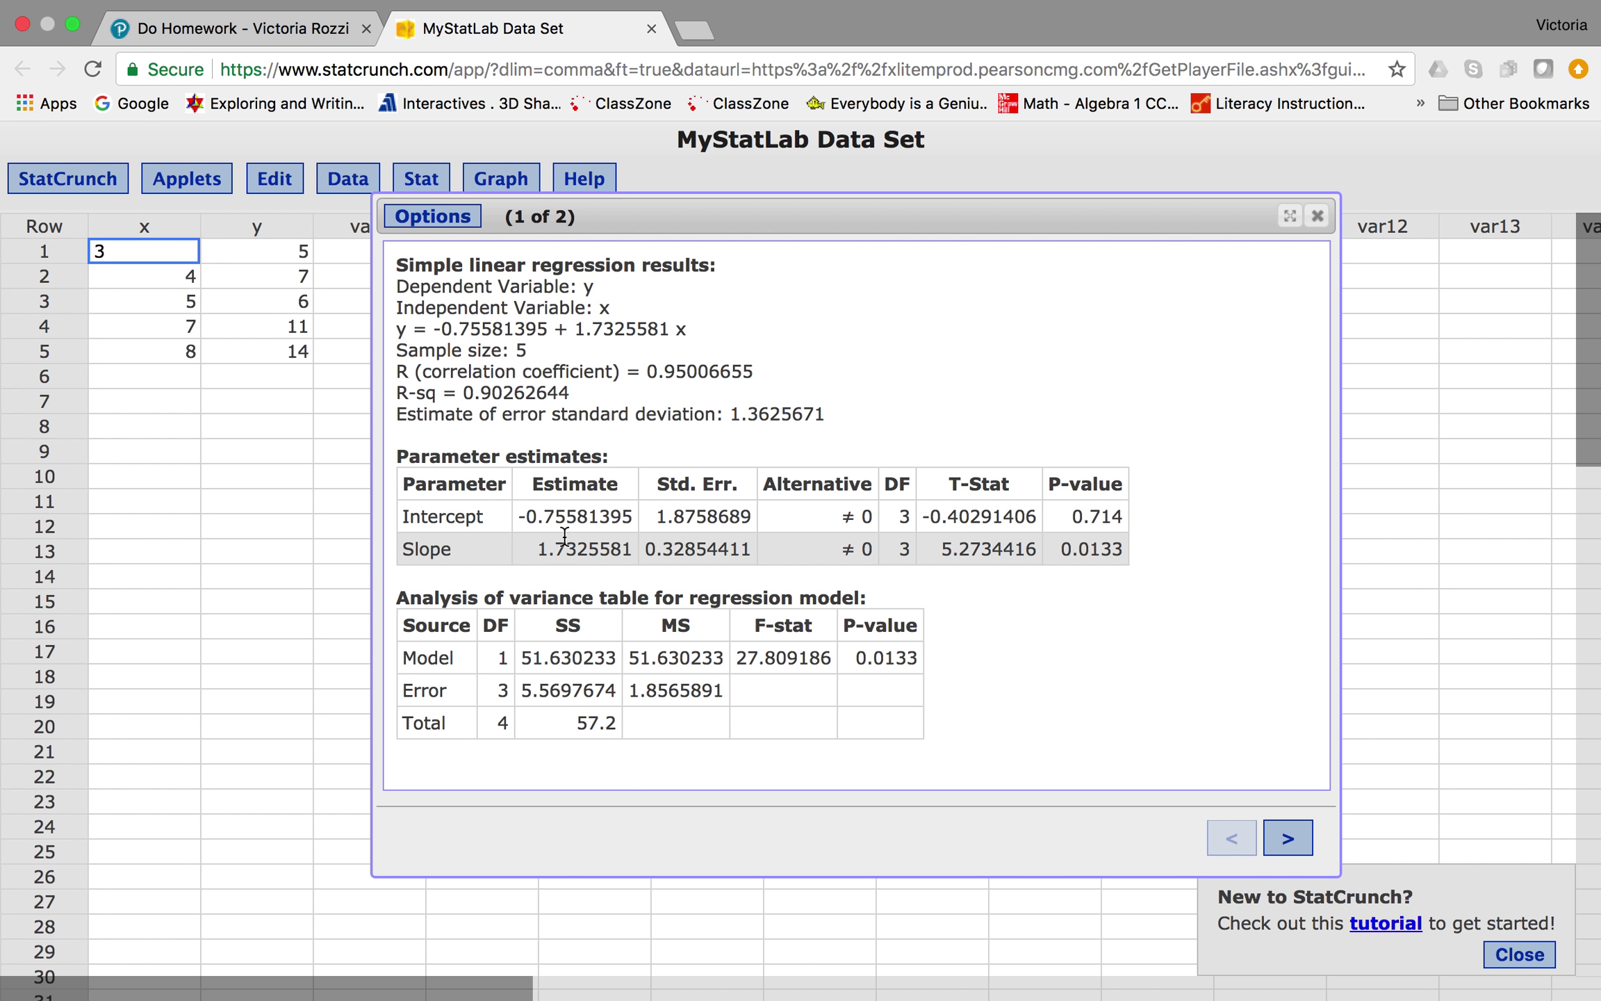
left_click(254, 32)
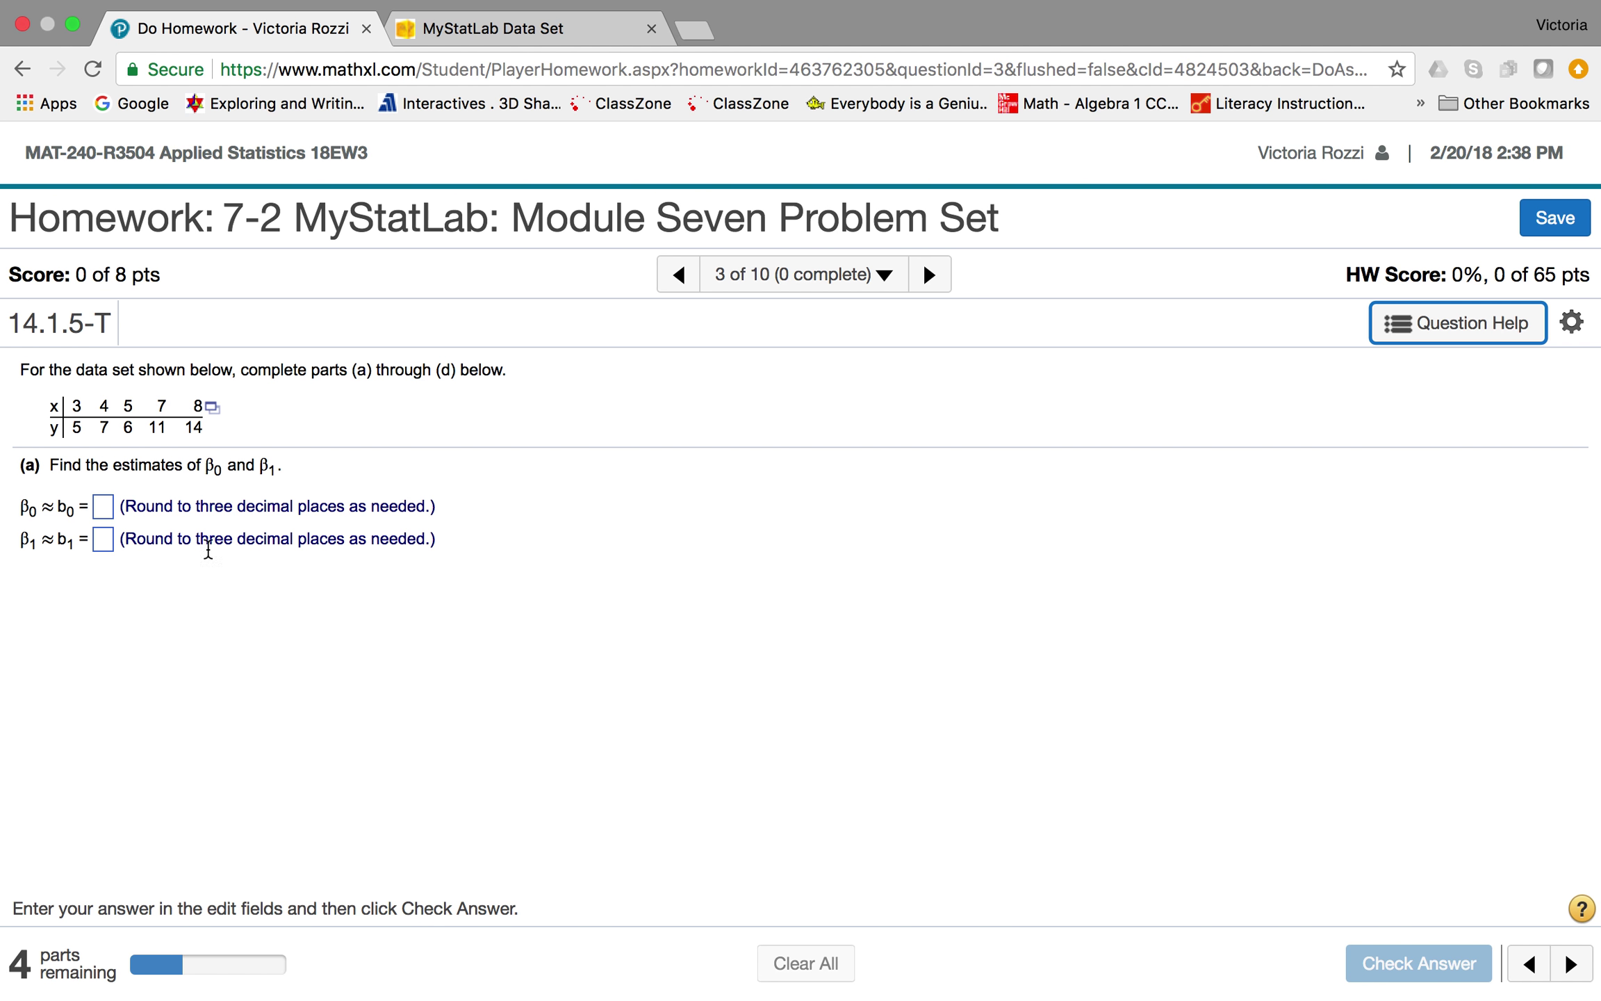
left_click(110, 504)
type("-")
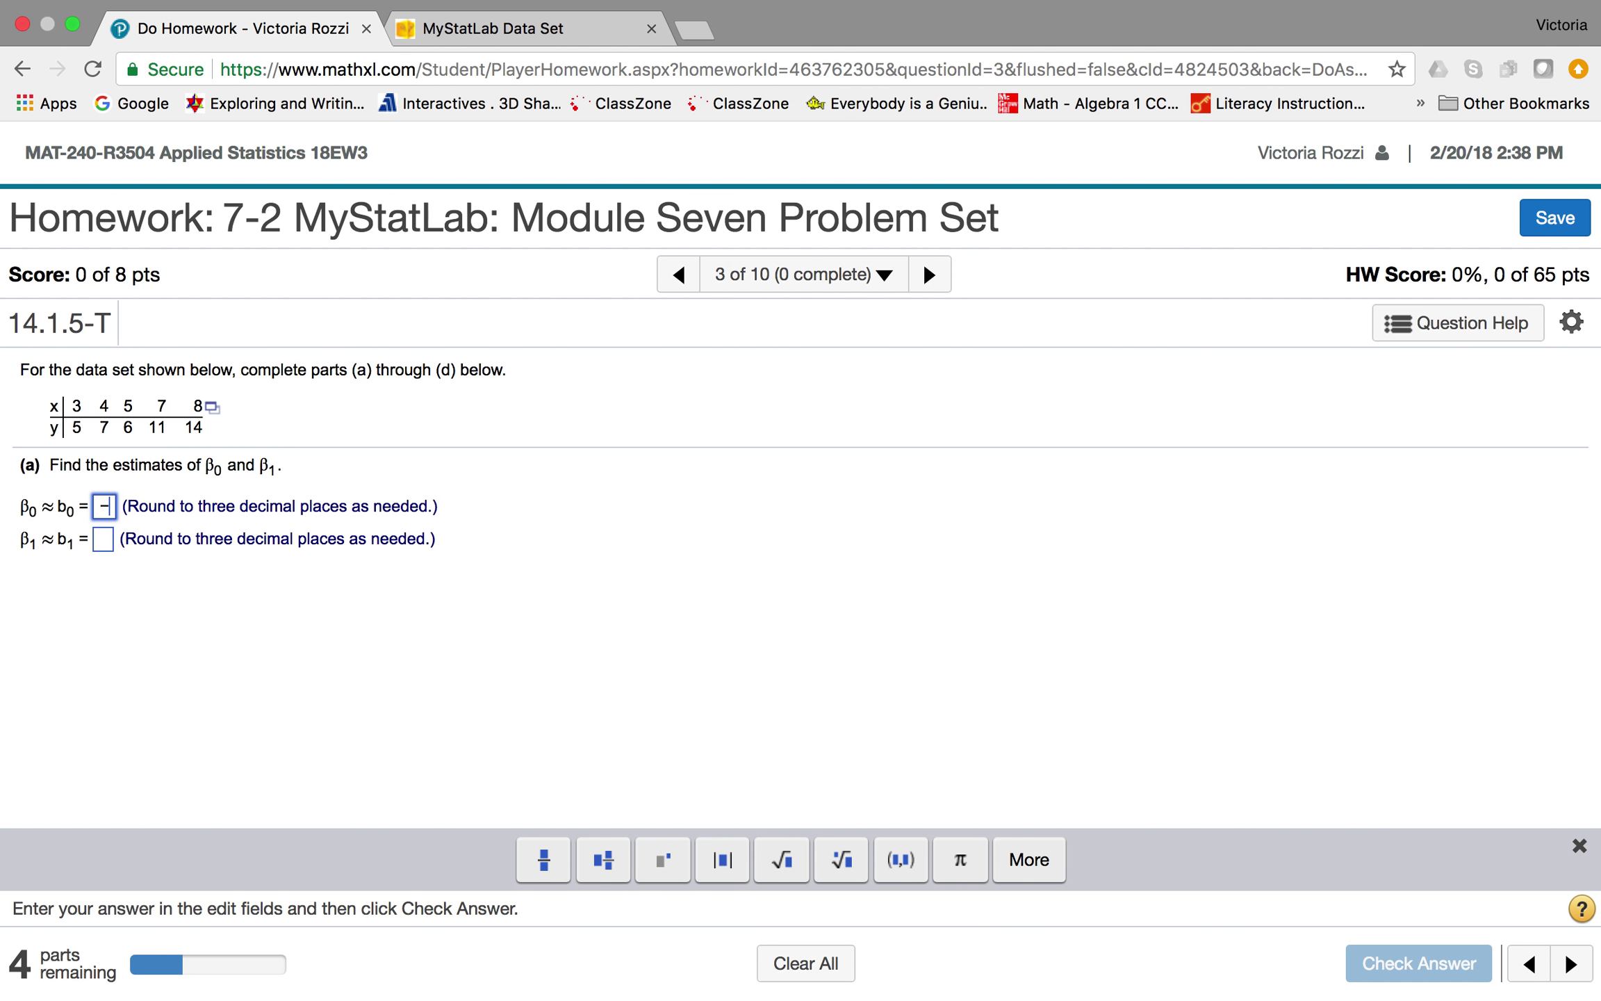
type(".756")
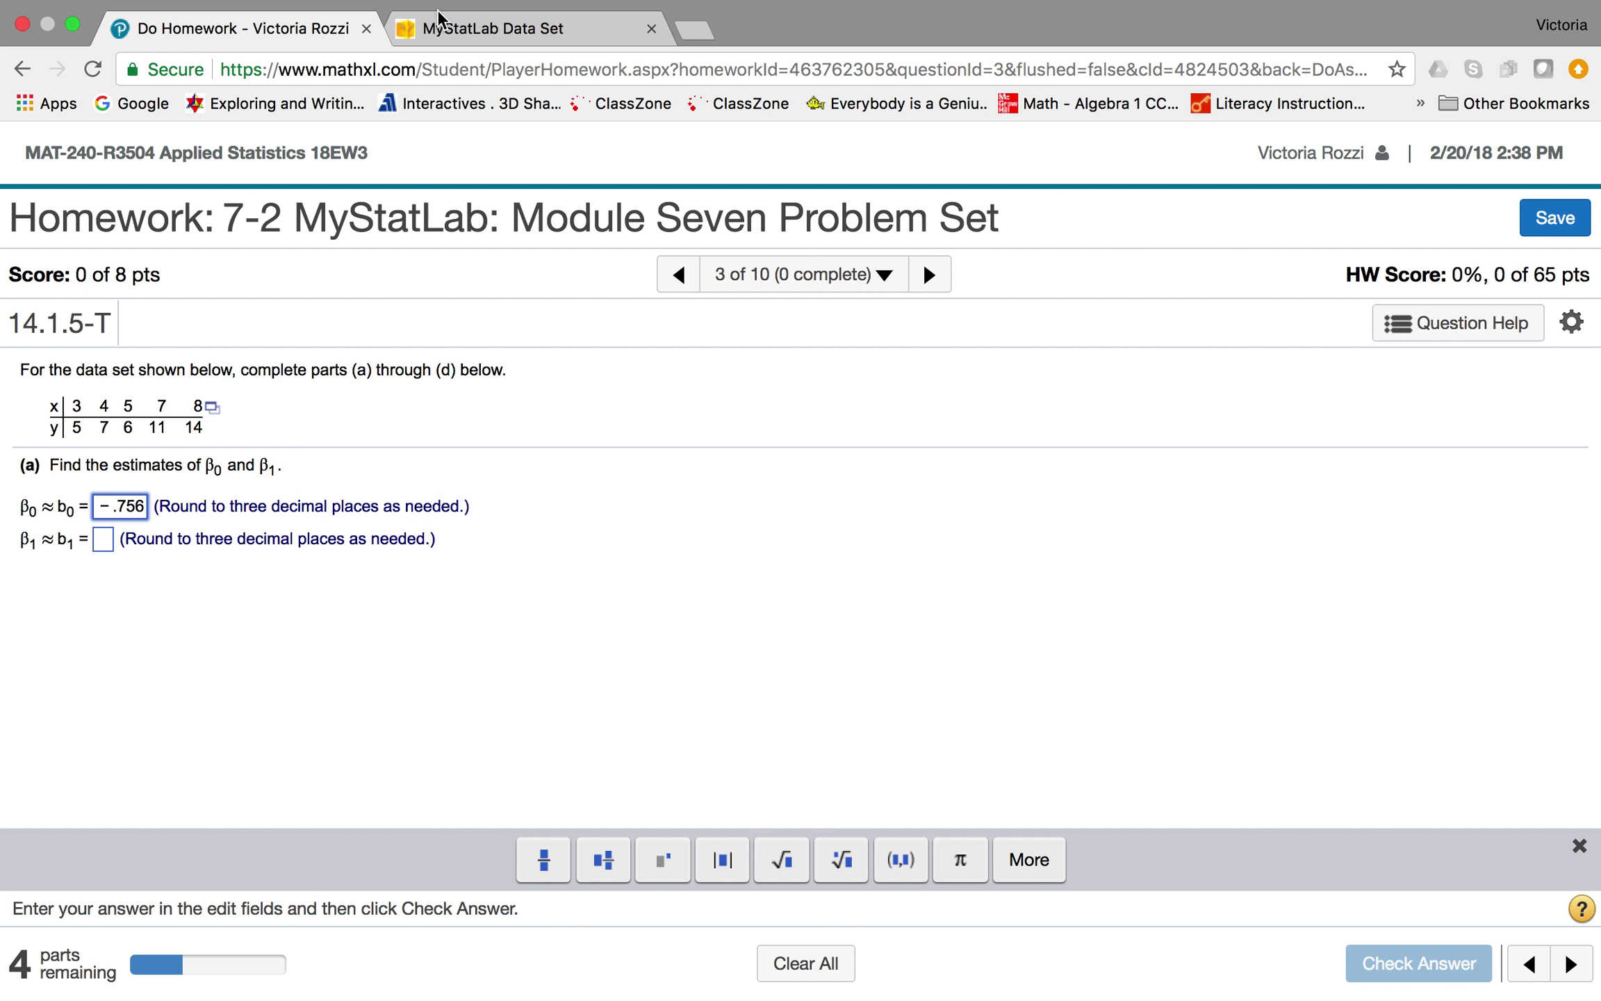
Look up the slope estimate in the StatCrunch results, enter 1.733 as b1, and submit the part (a) answers
left_click(454, 23)
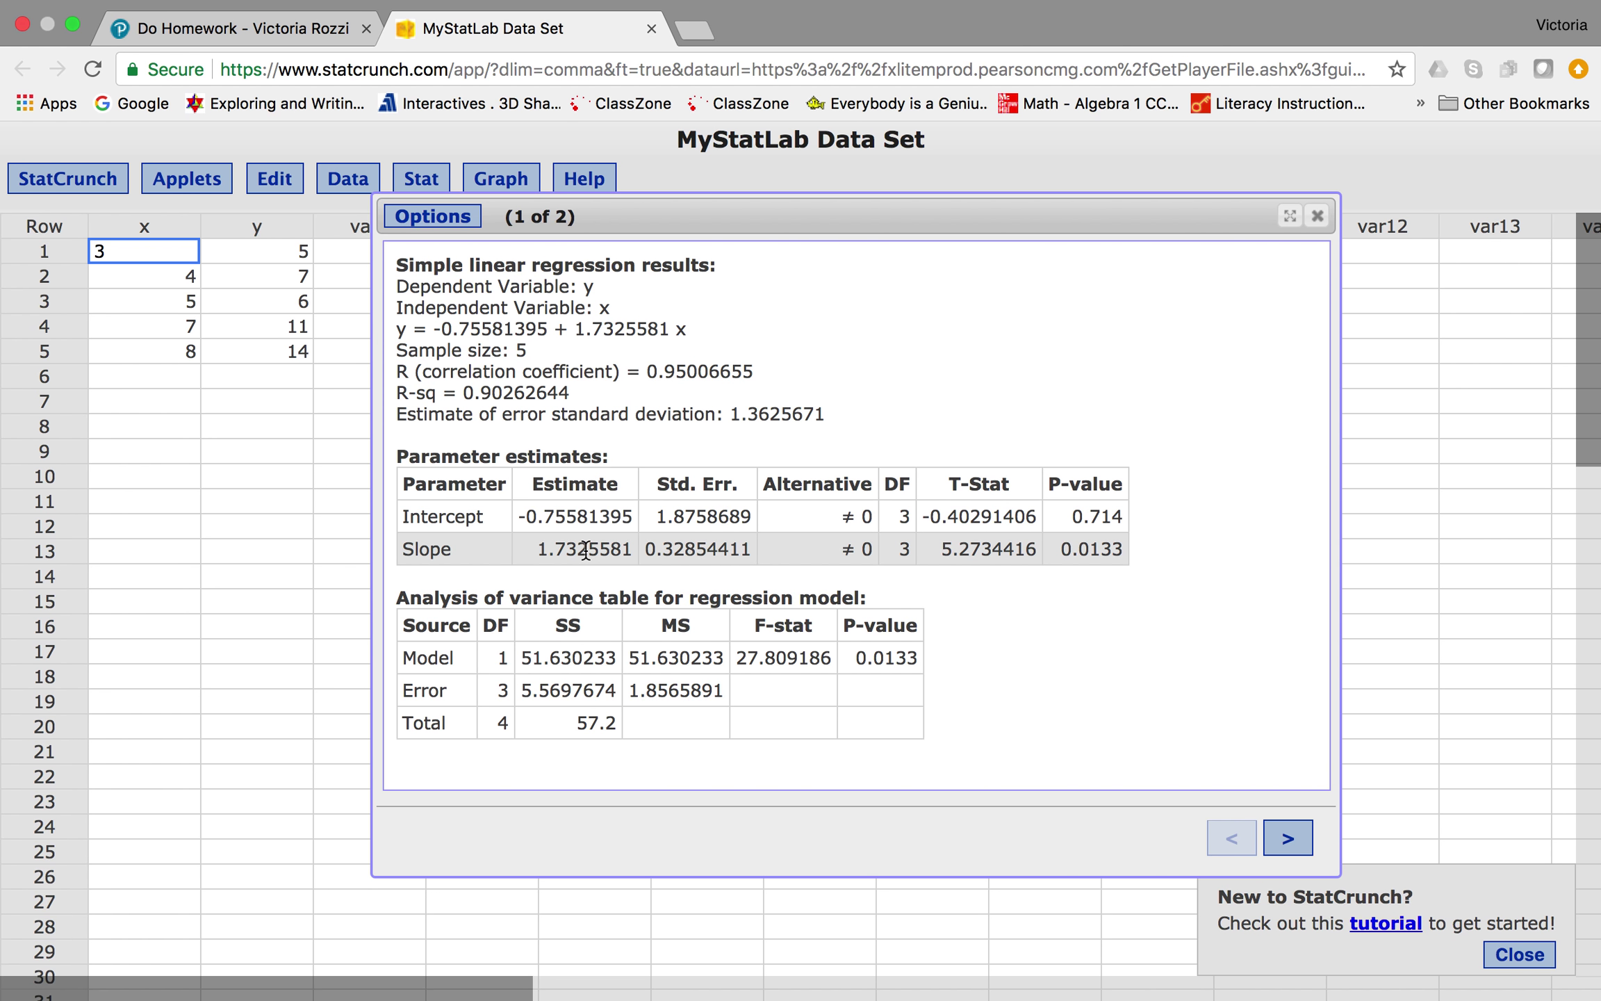
left_click(275, 29)
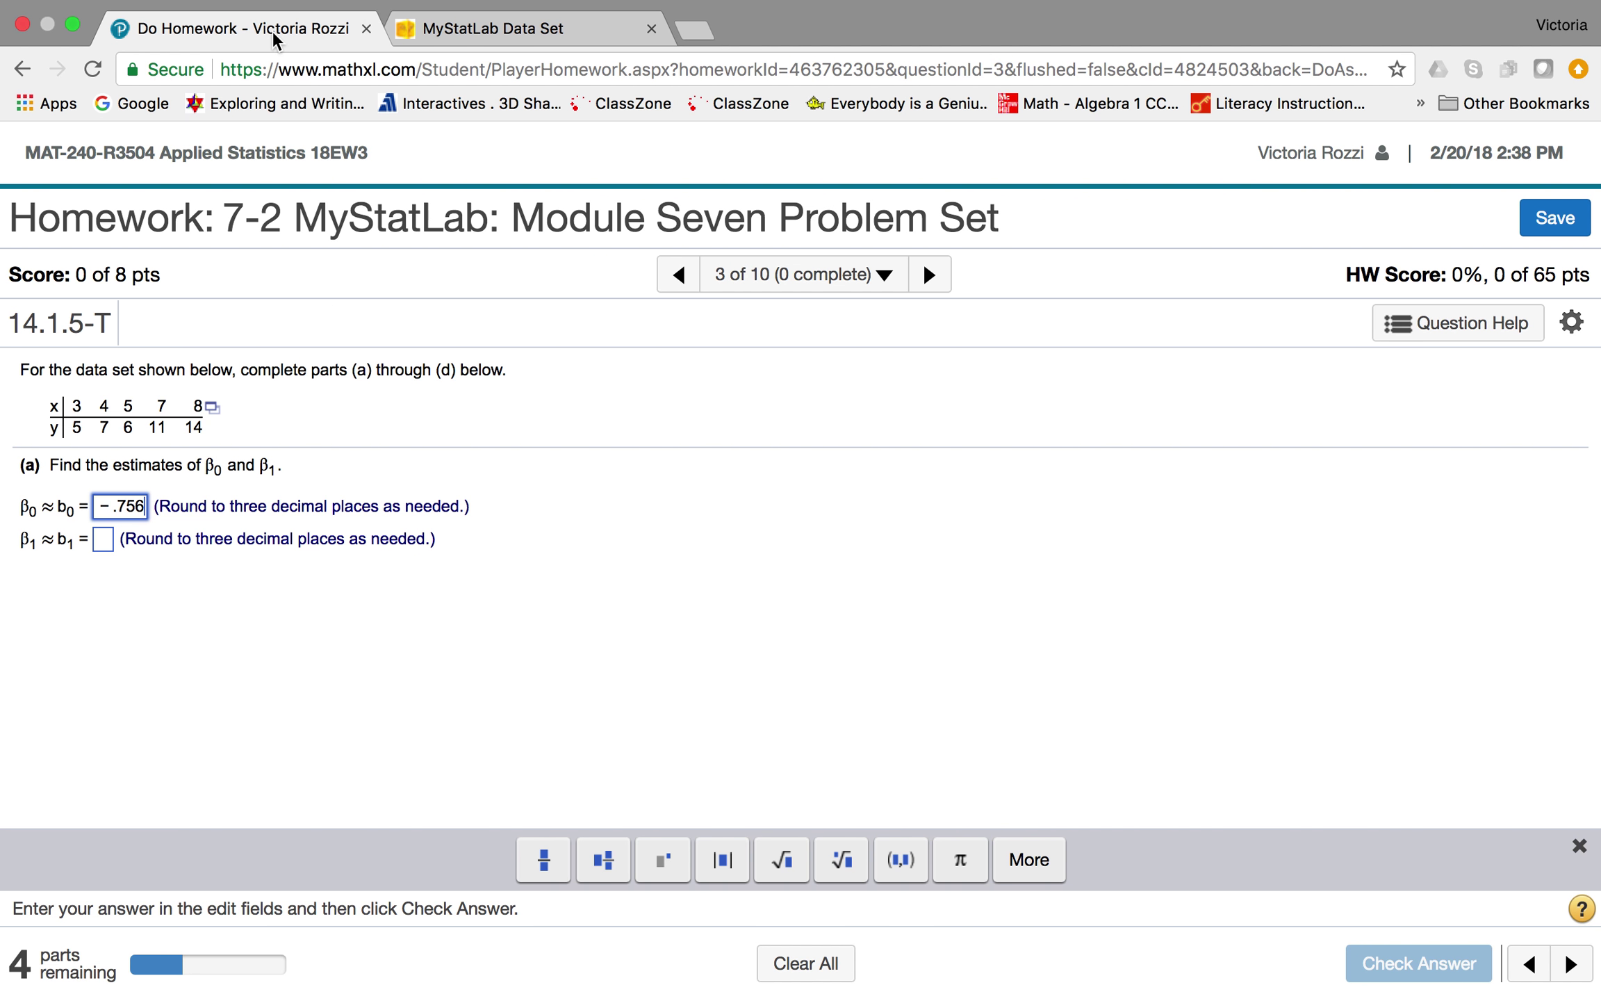
type("1.733")
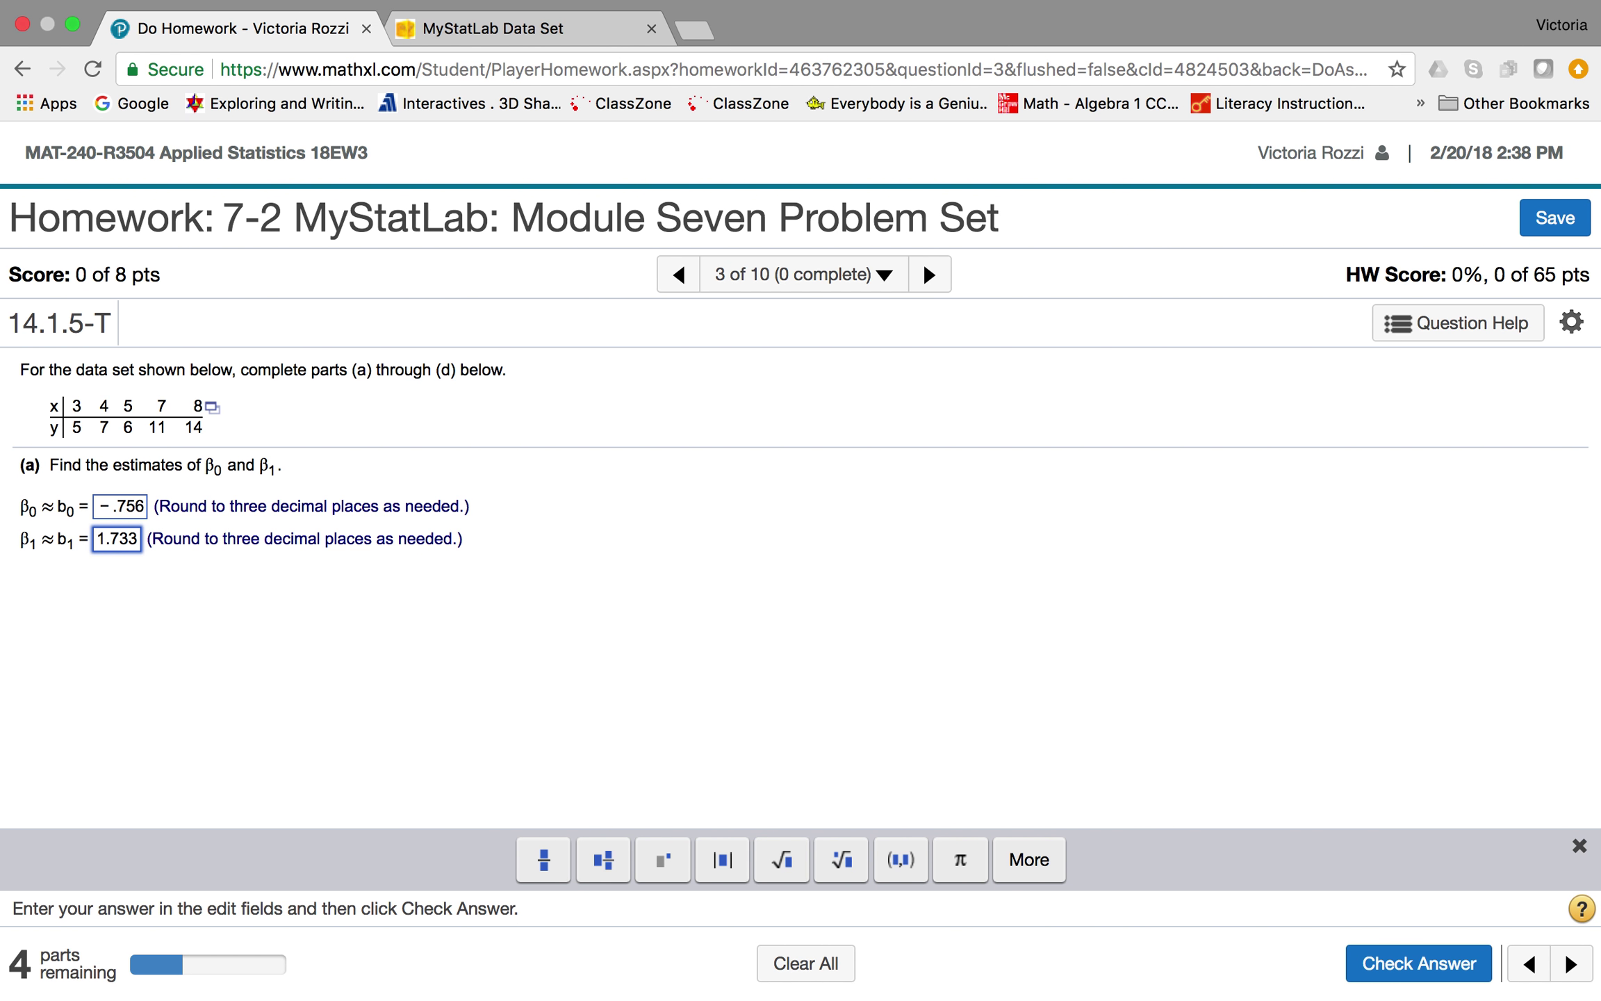
key("Return")
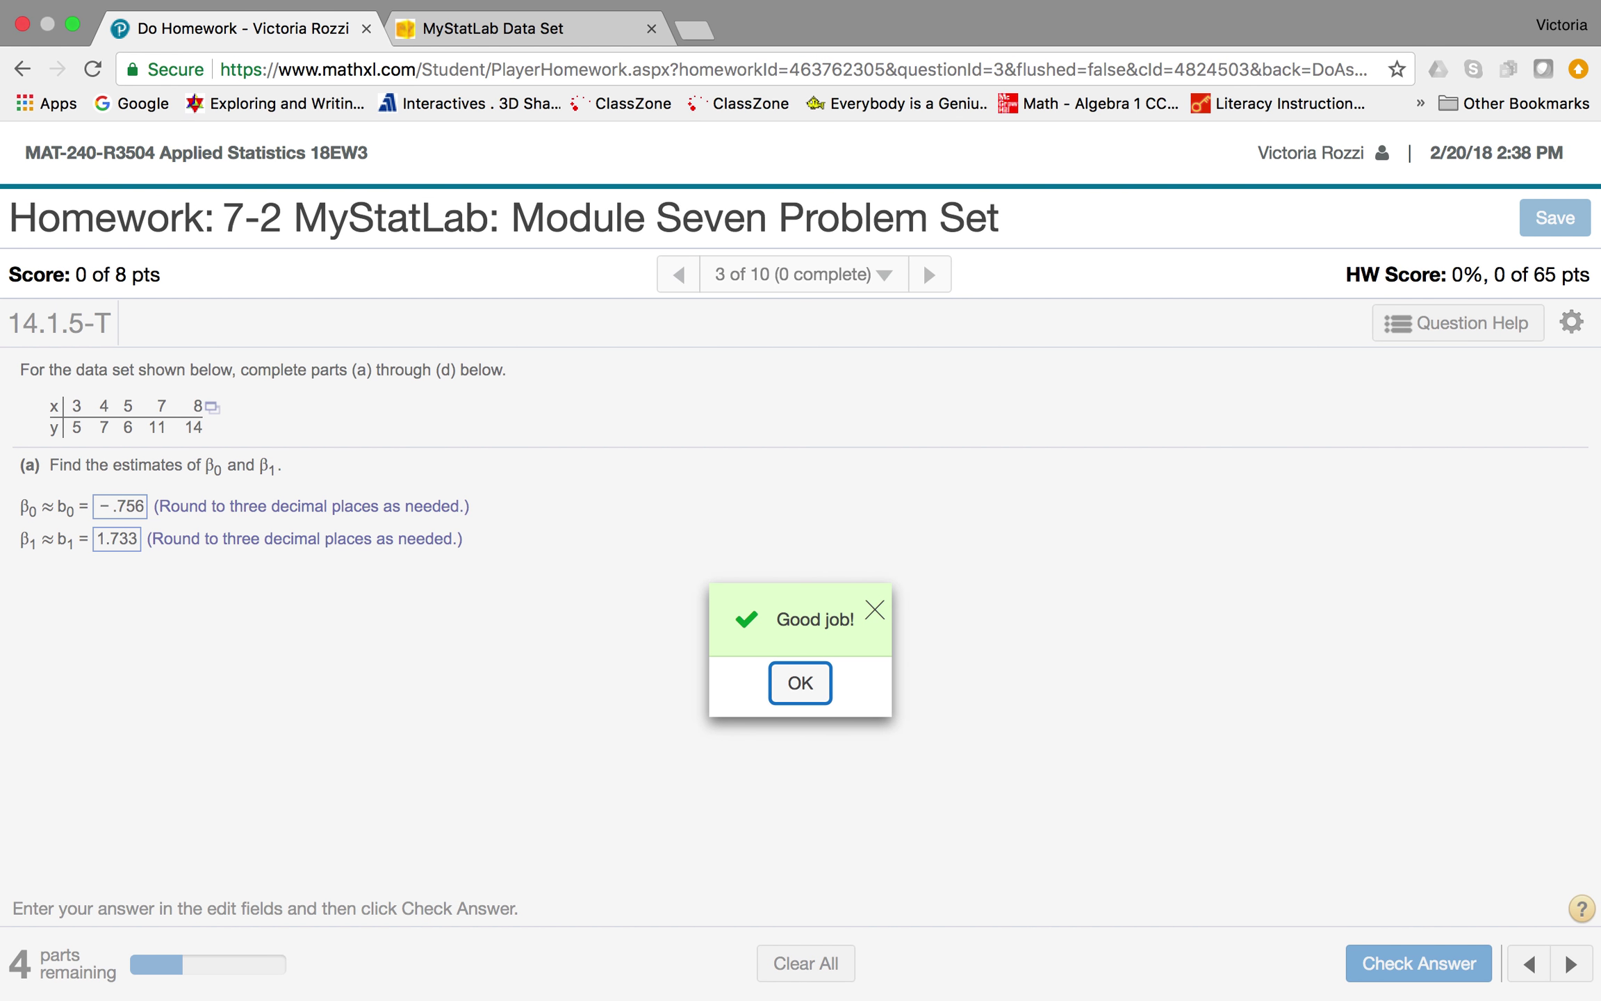
left_click(790, 688)
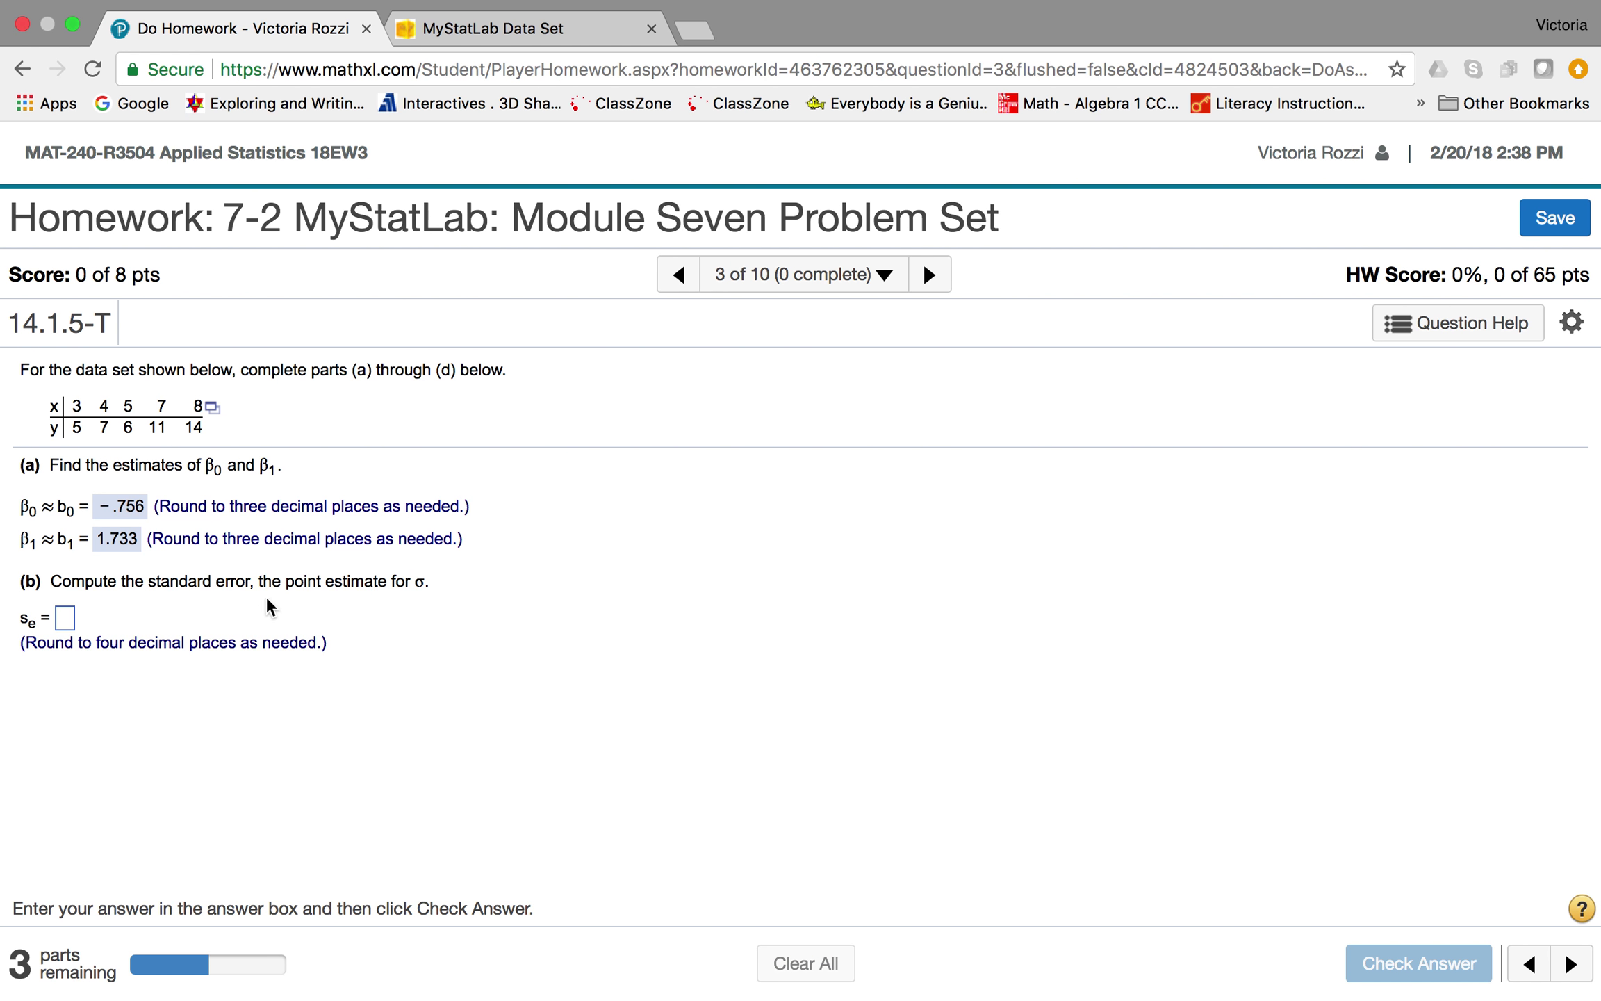
Look up the estimate of error standard deviation in StatCrunch, enter 1.3626 as the standard error in part (b), and submit the answer
left_click(483, 34)
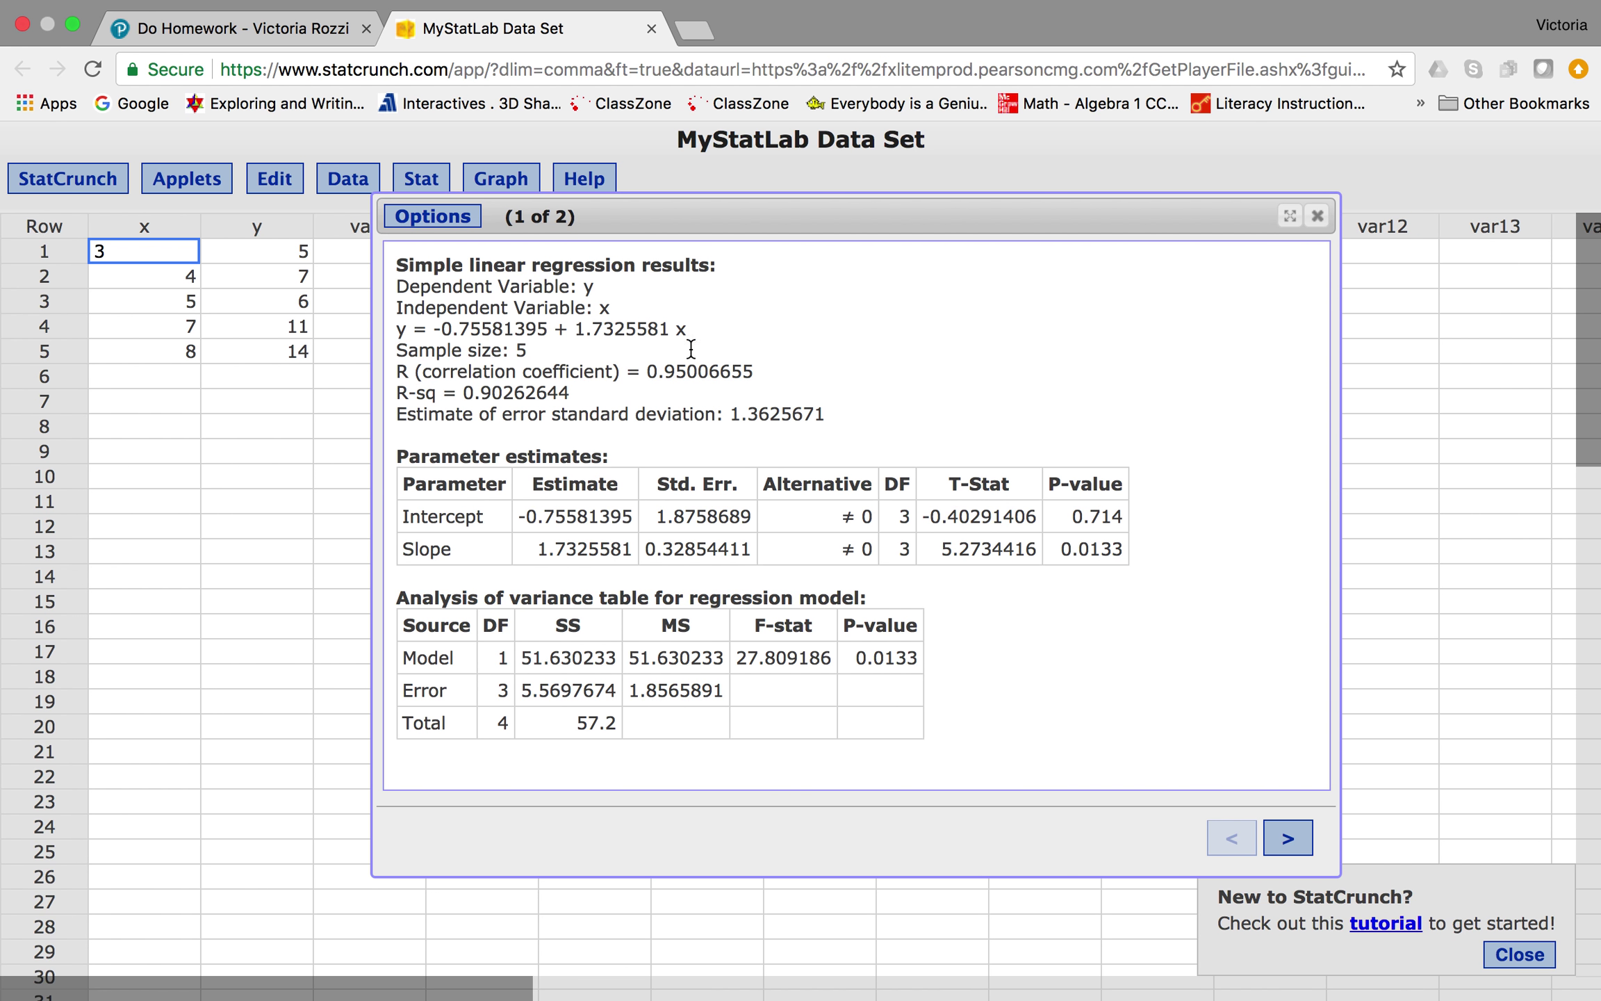
left_click(293, 34)
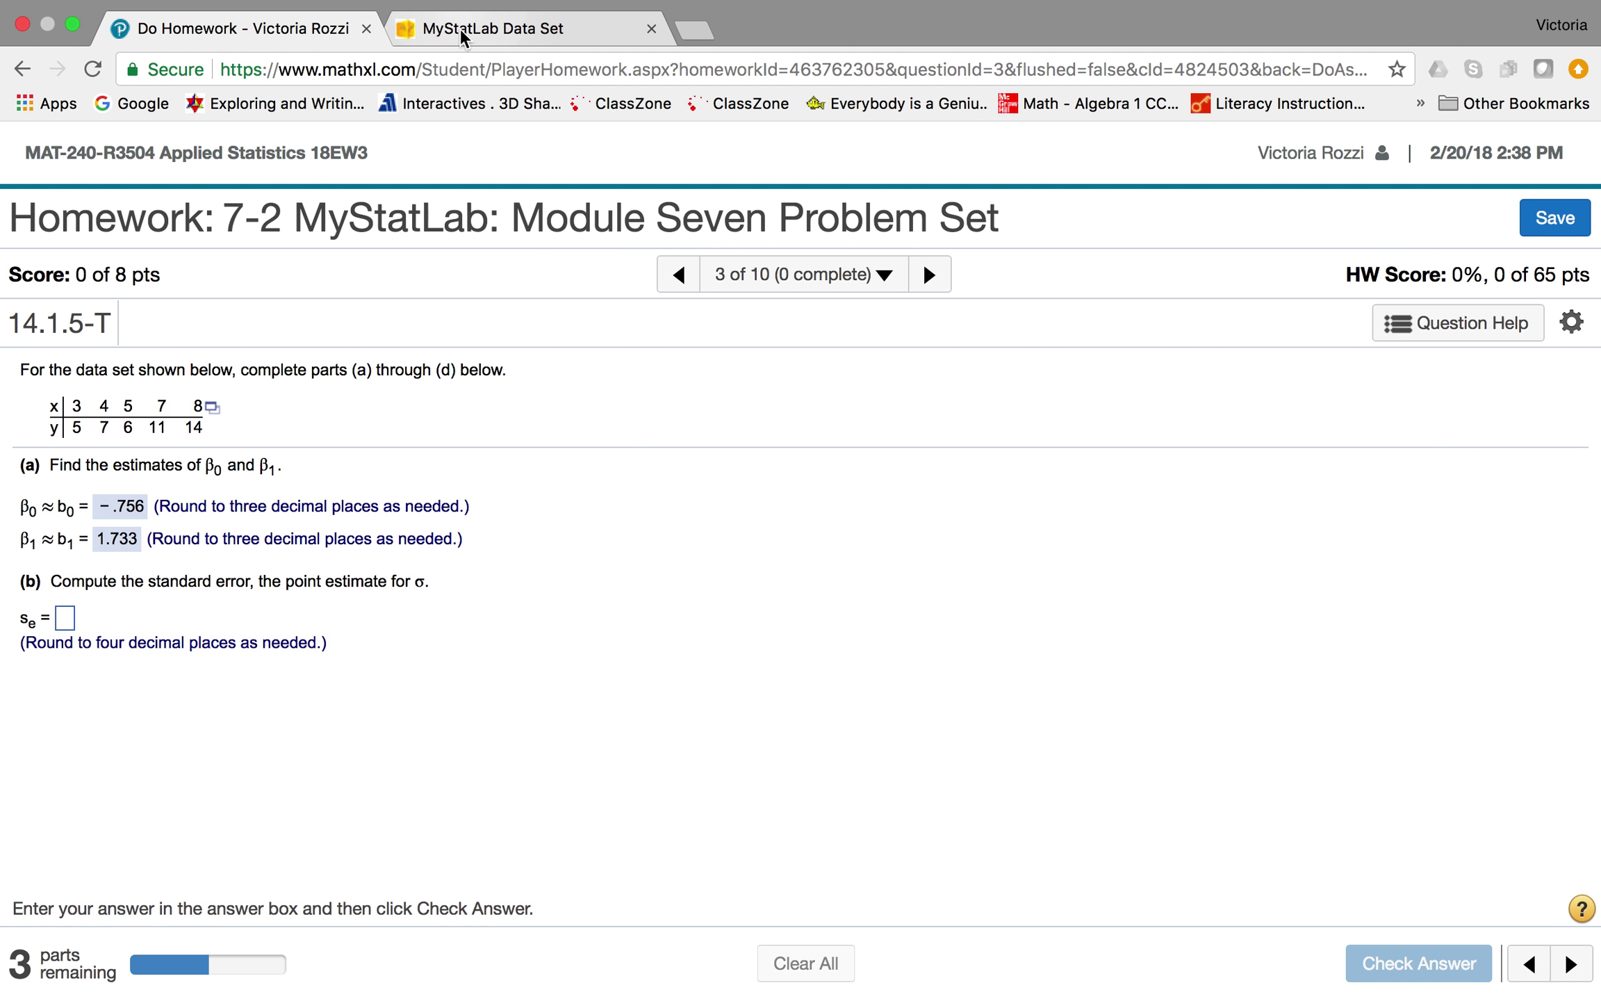
left_click(460, 27)
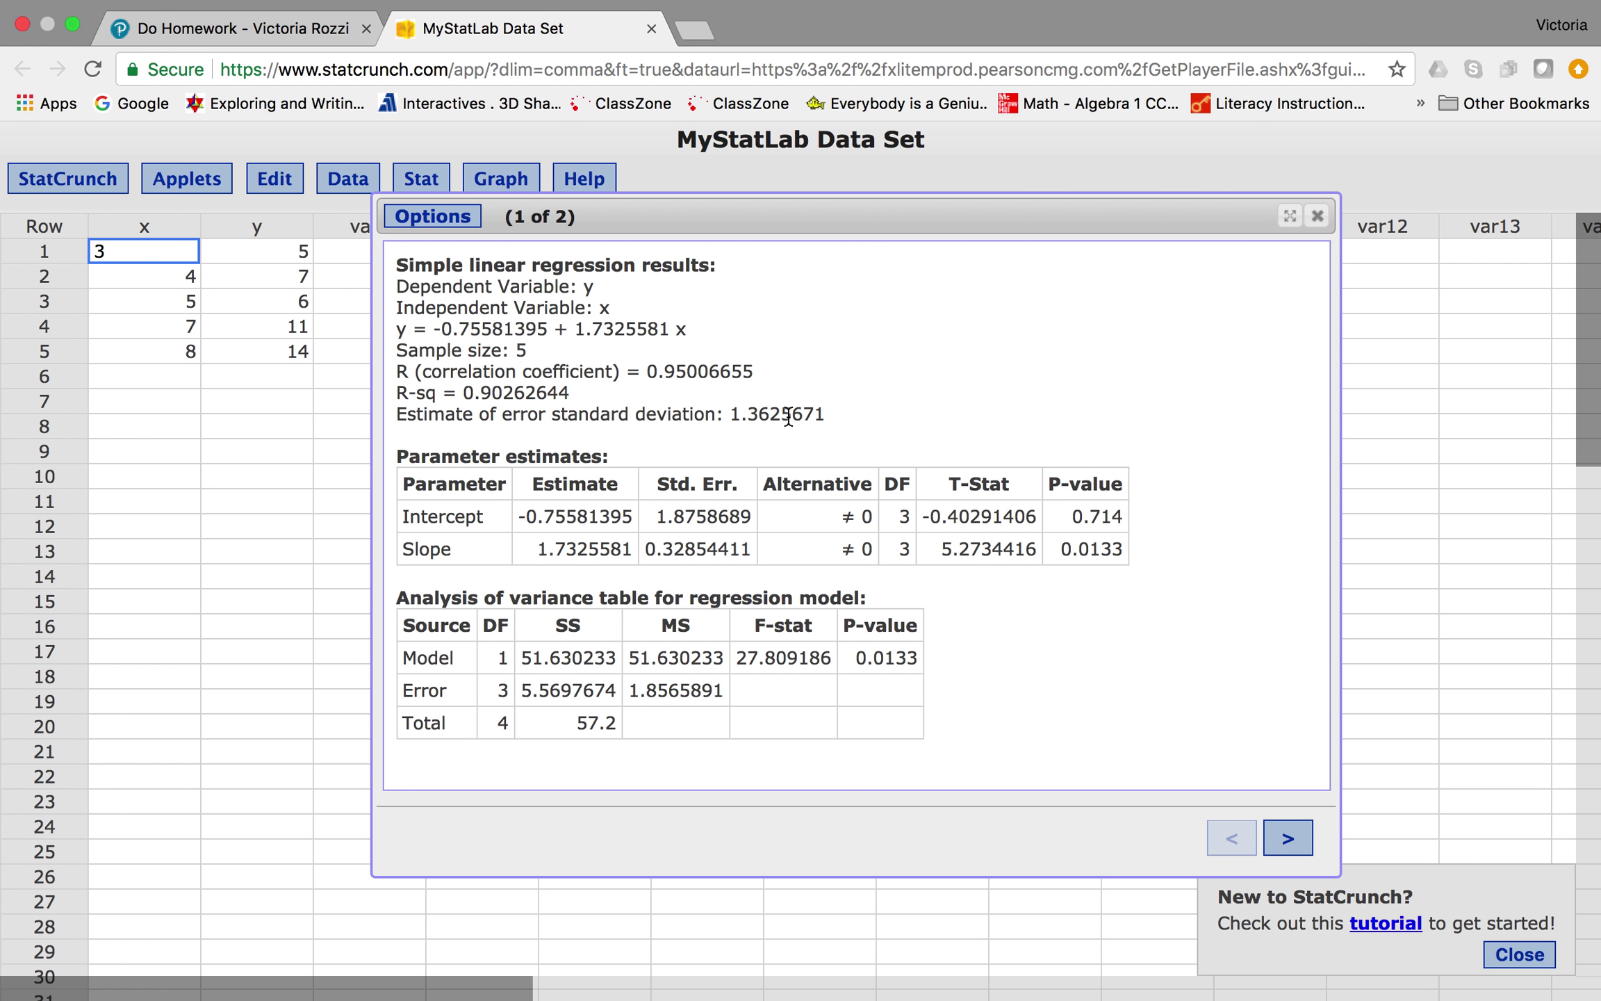
left_click(159, 25)
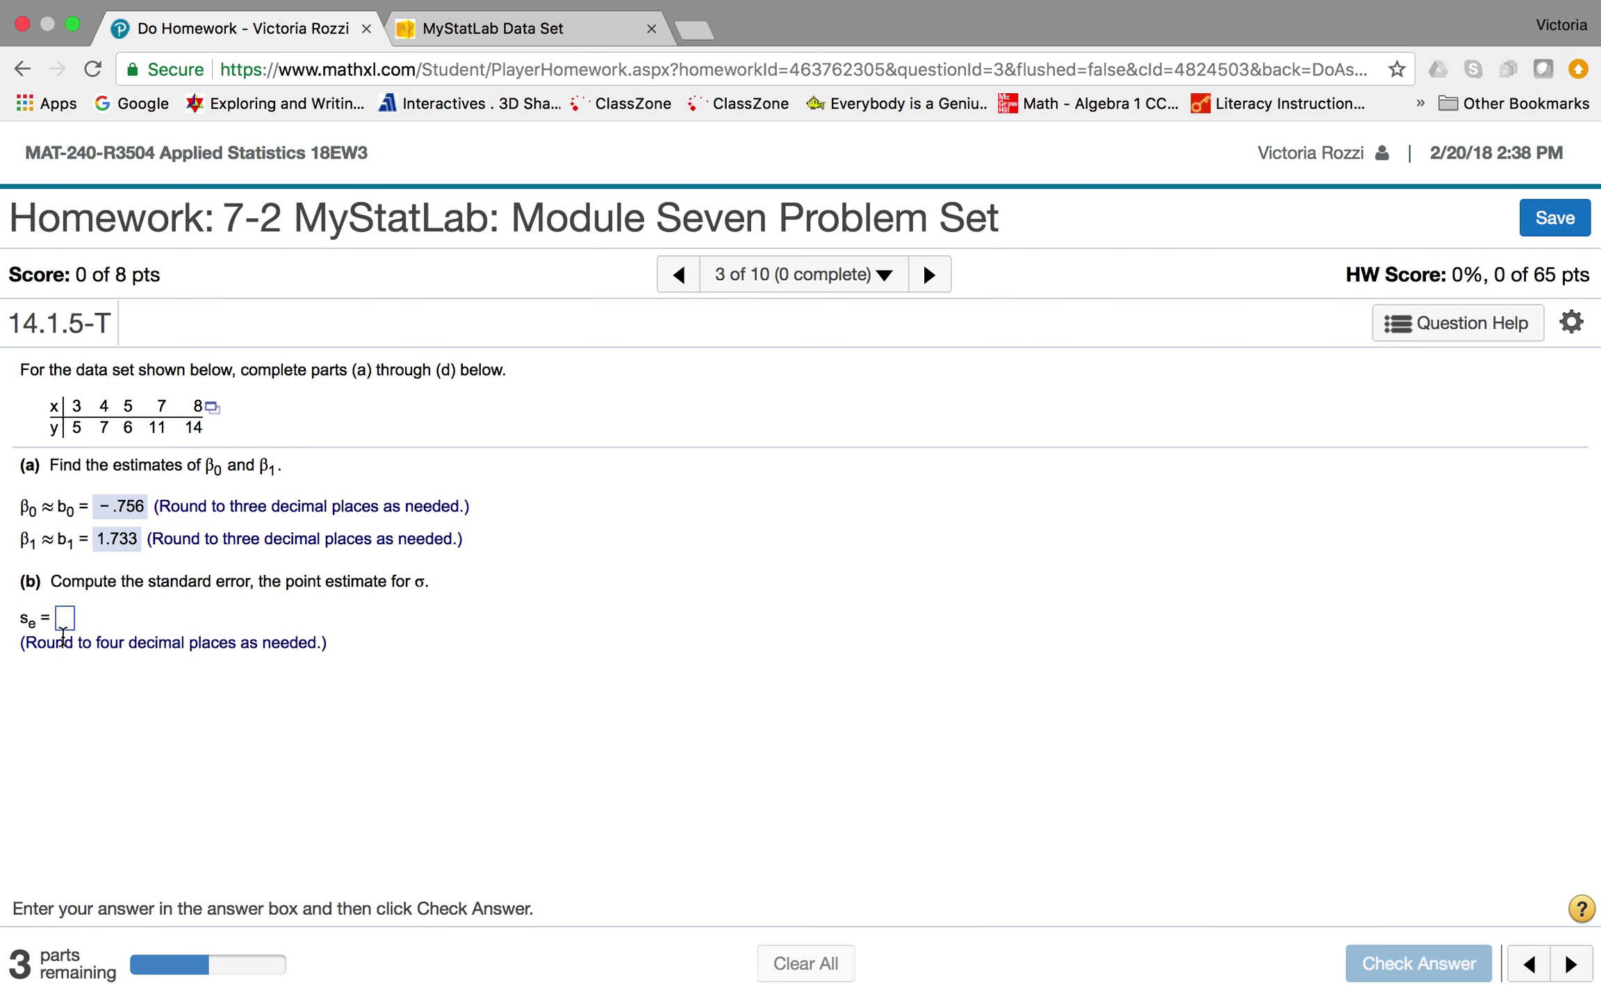
left_click(64, 619)
type("1.3626")
key("Return")
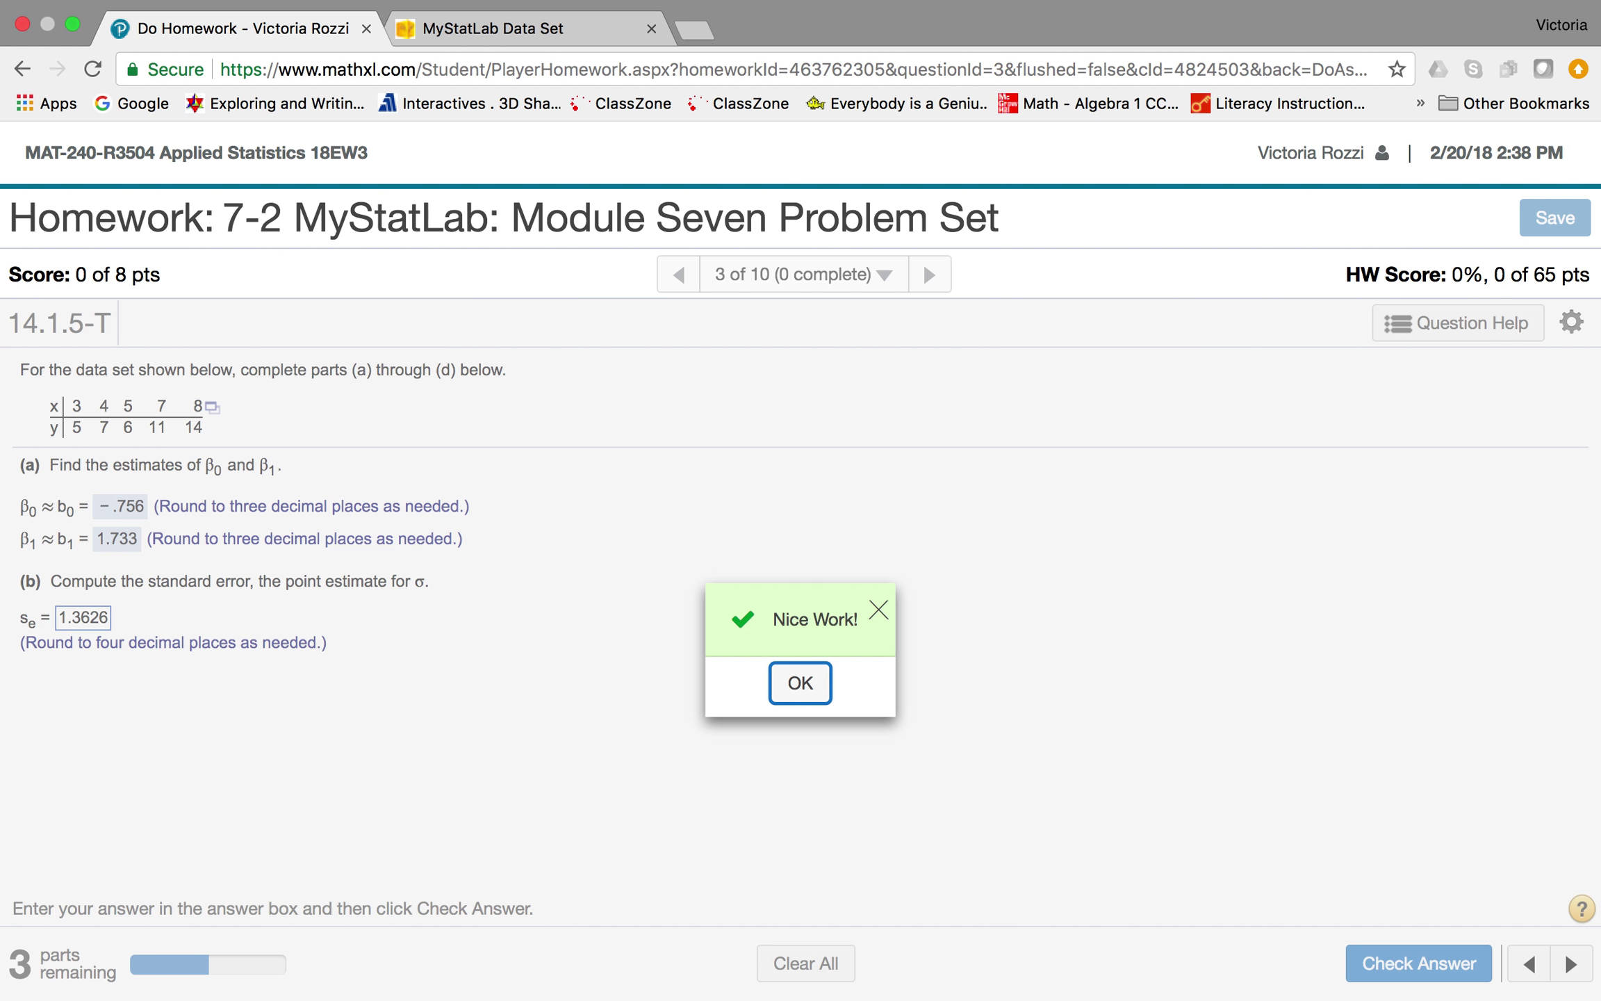
left_click(815, 685)
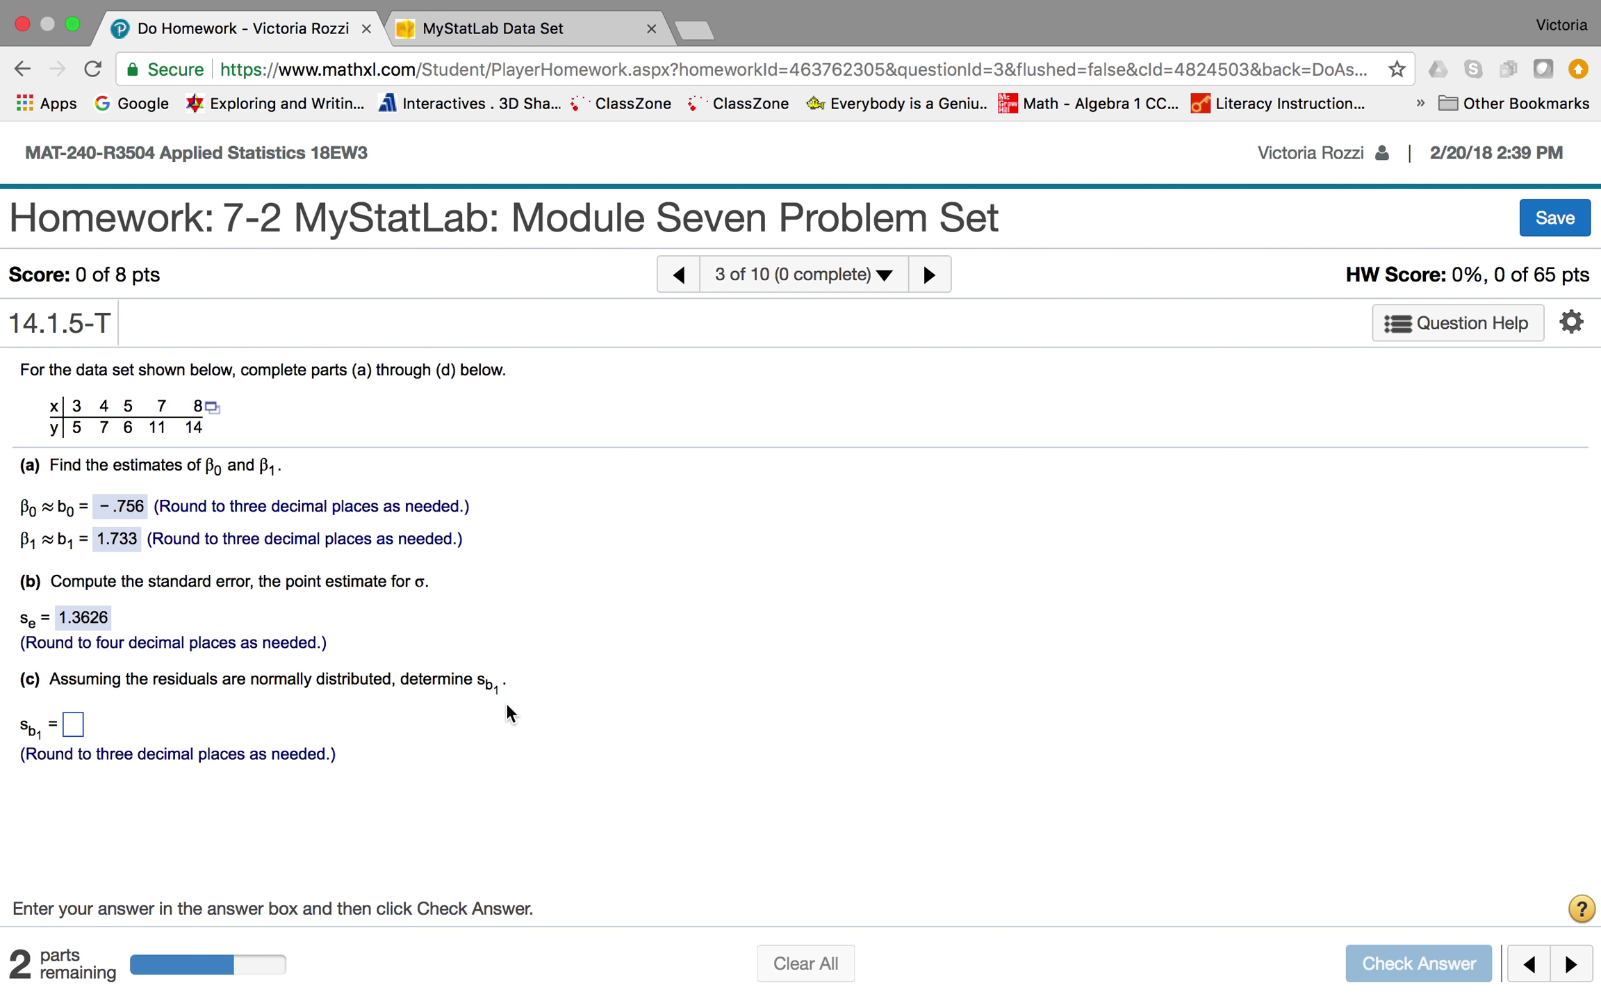
Look up the slope's standard error in the StatCrunch results, enter .328 as s_b1 in part (c), and submit the answer
left_click(540, 39)
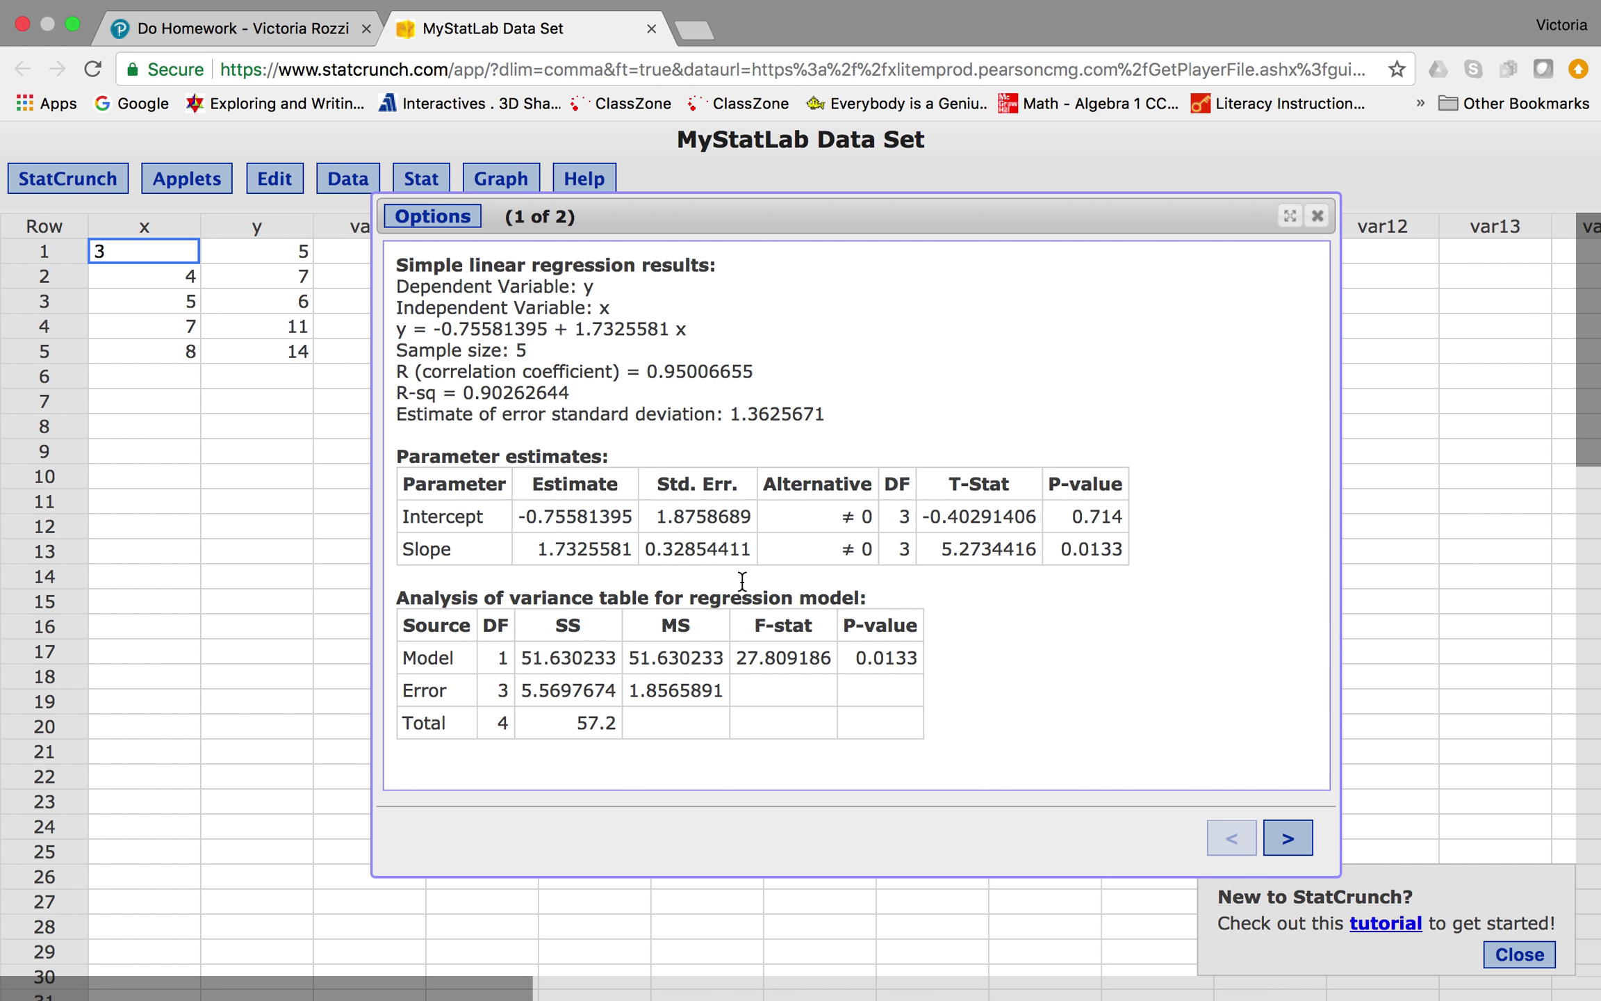
left_click(276, 29)
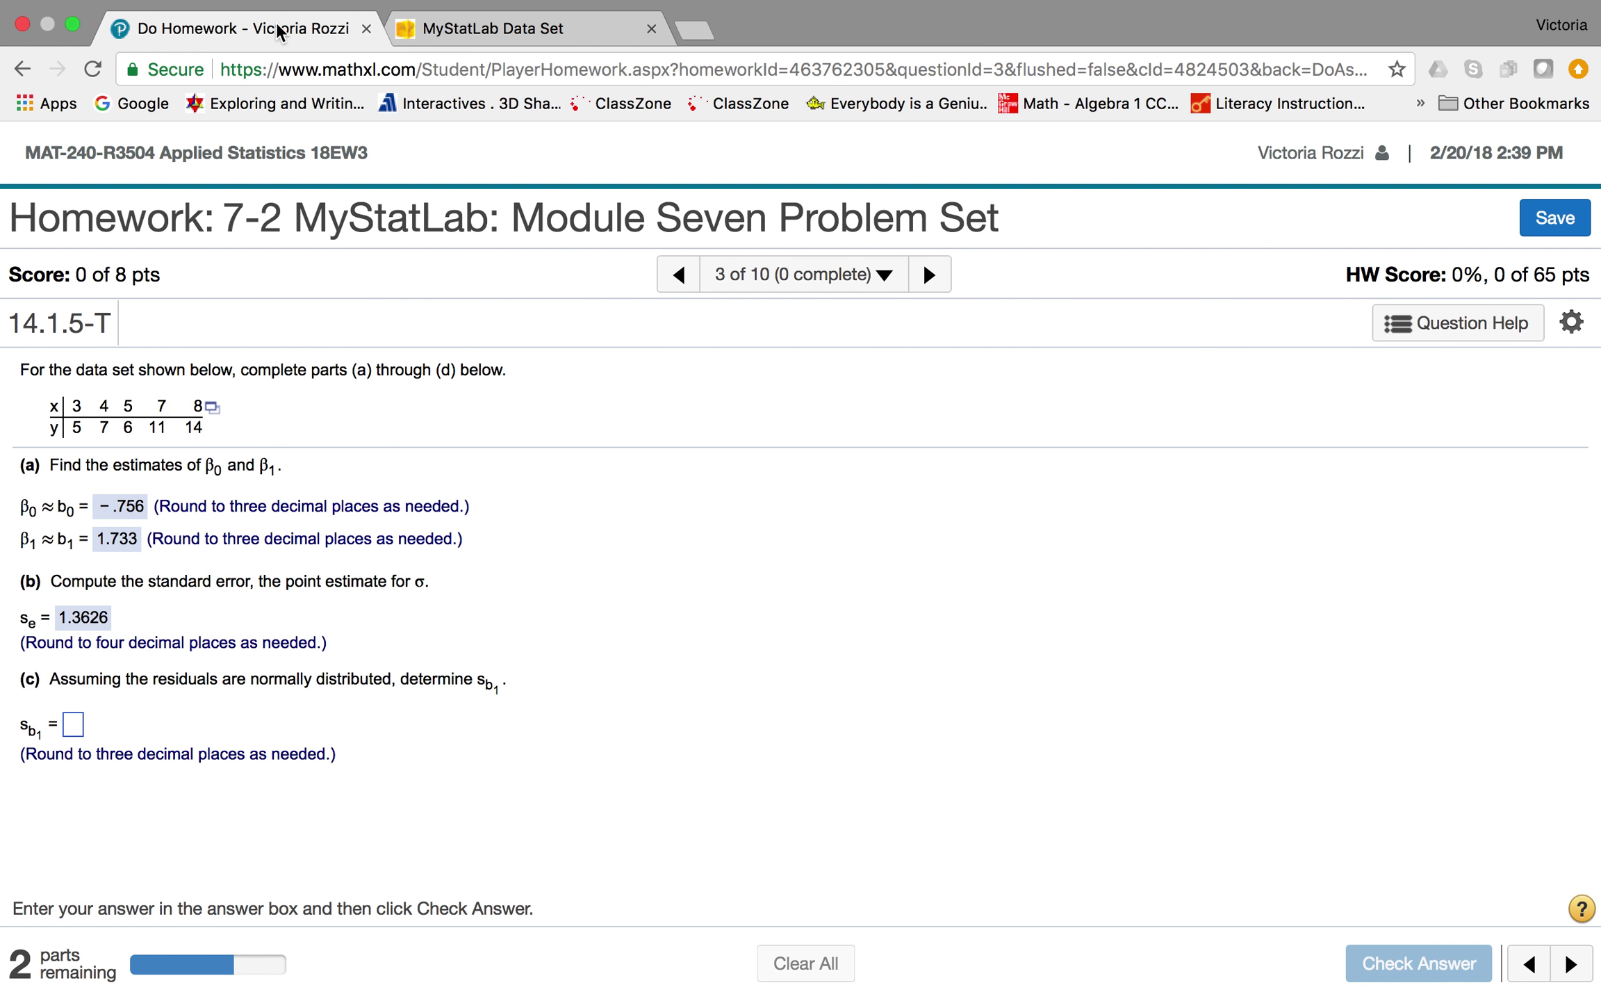
left_click(77, 724)
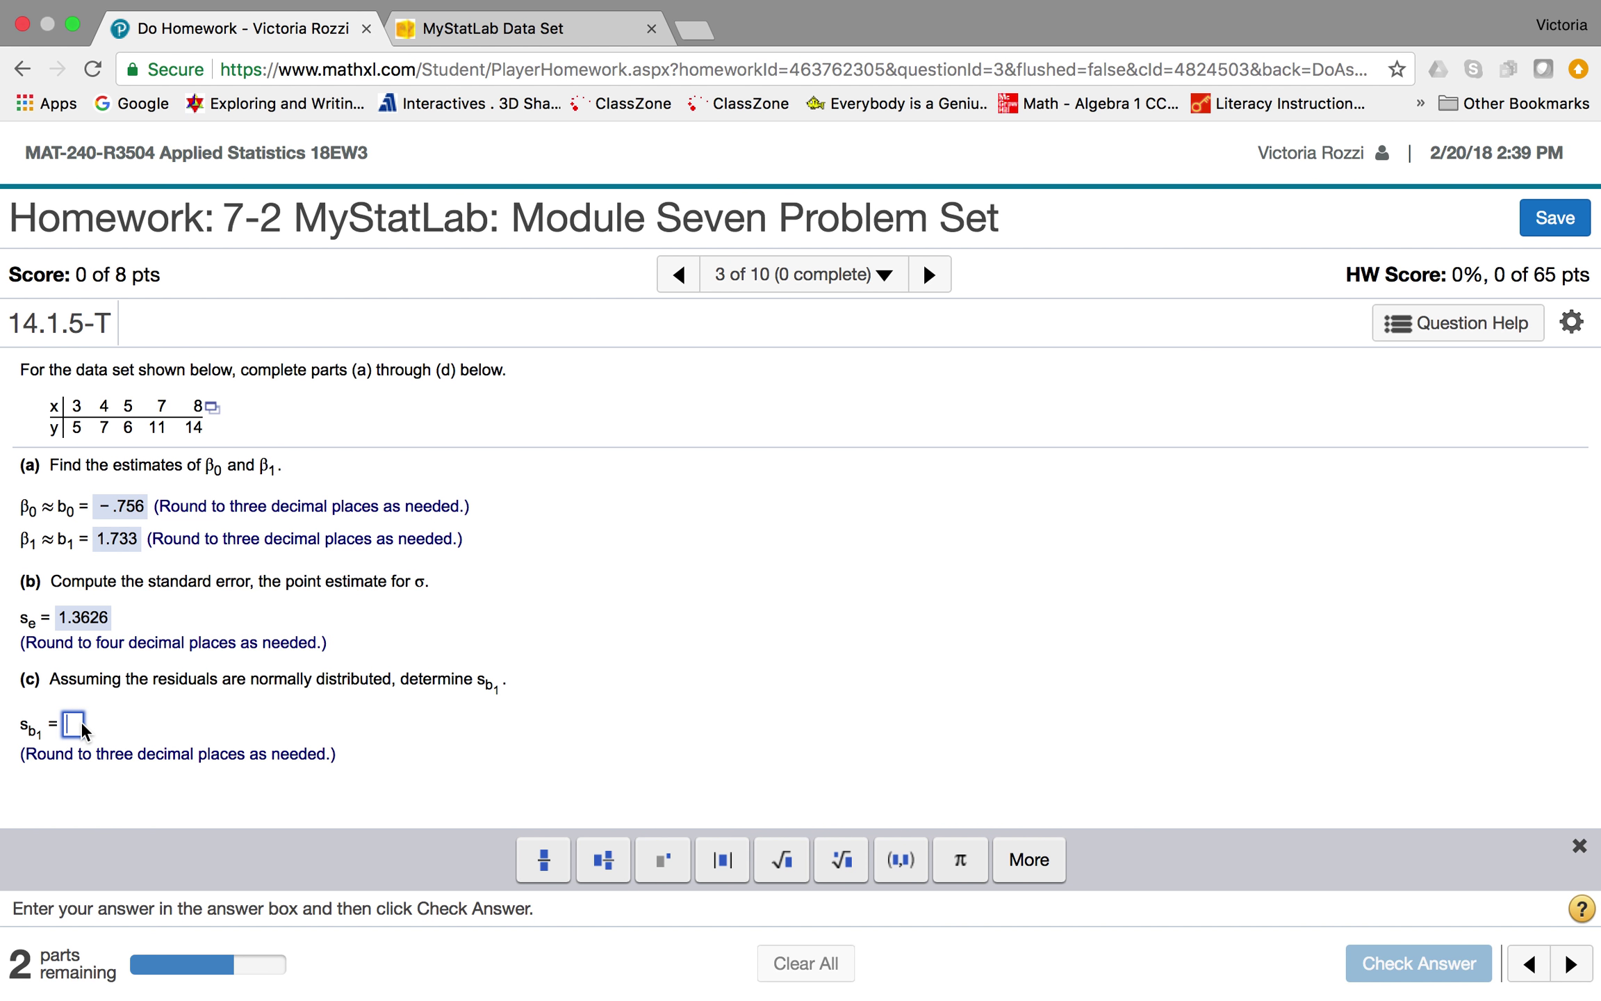
type(".328")
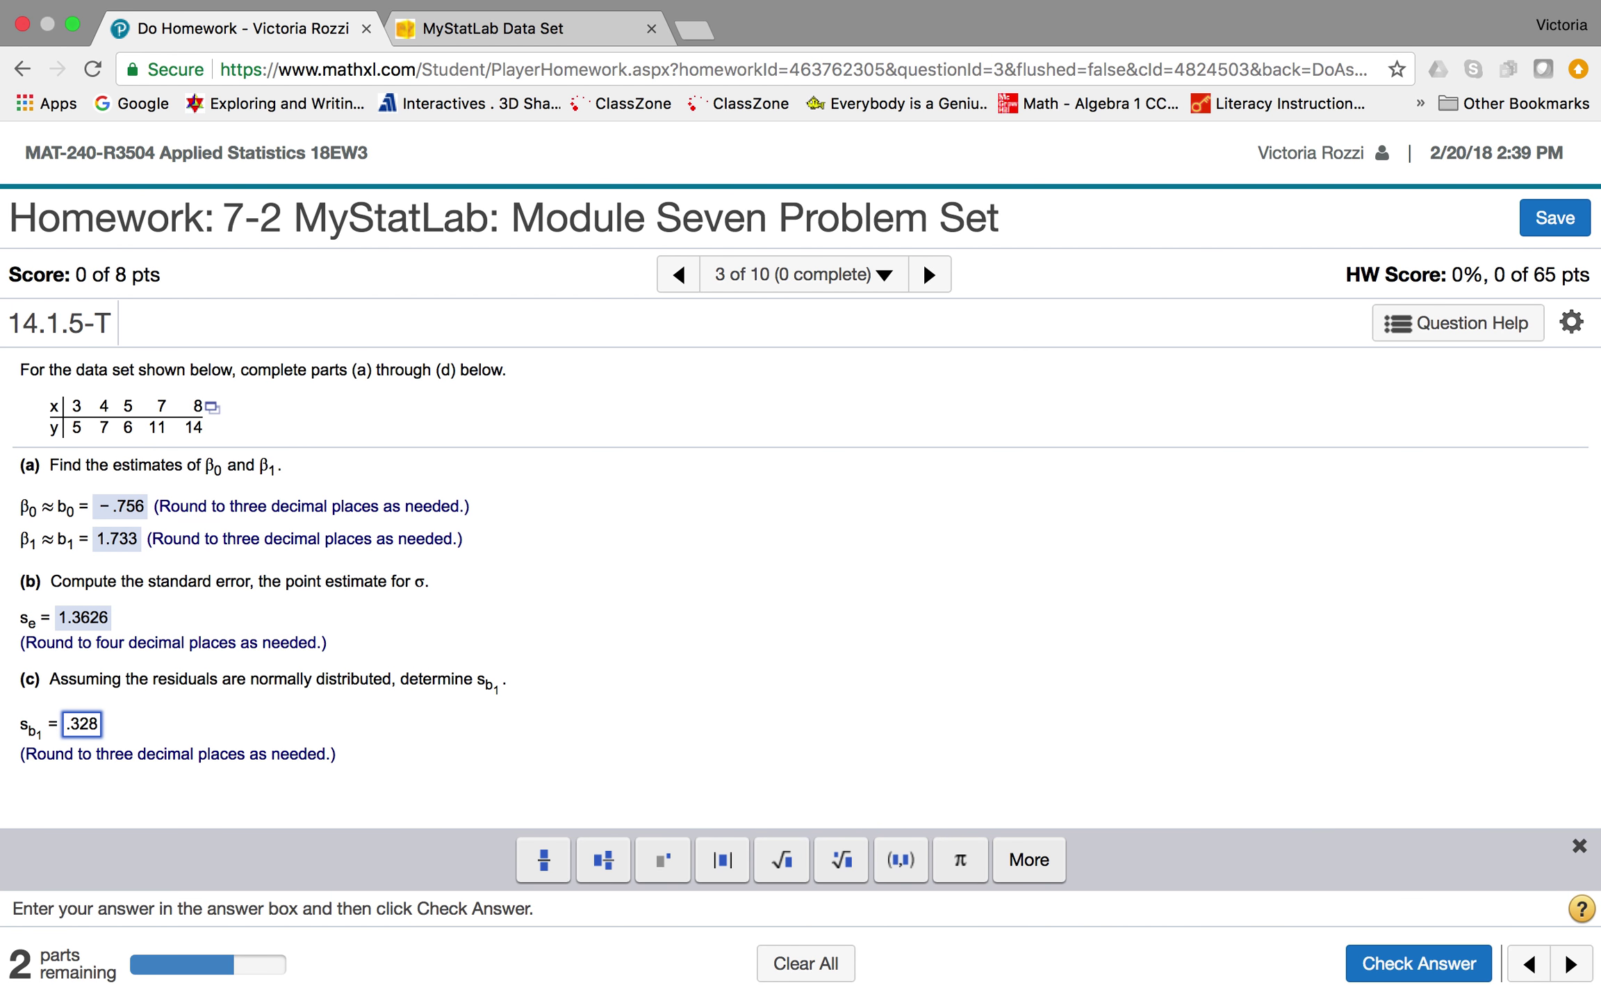
key("Return")
left_click(801, 679)
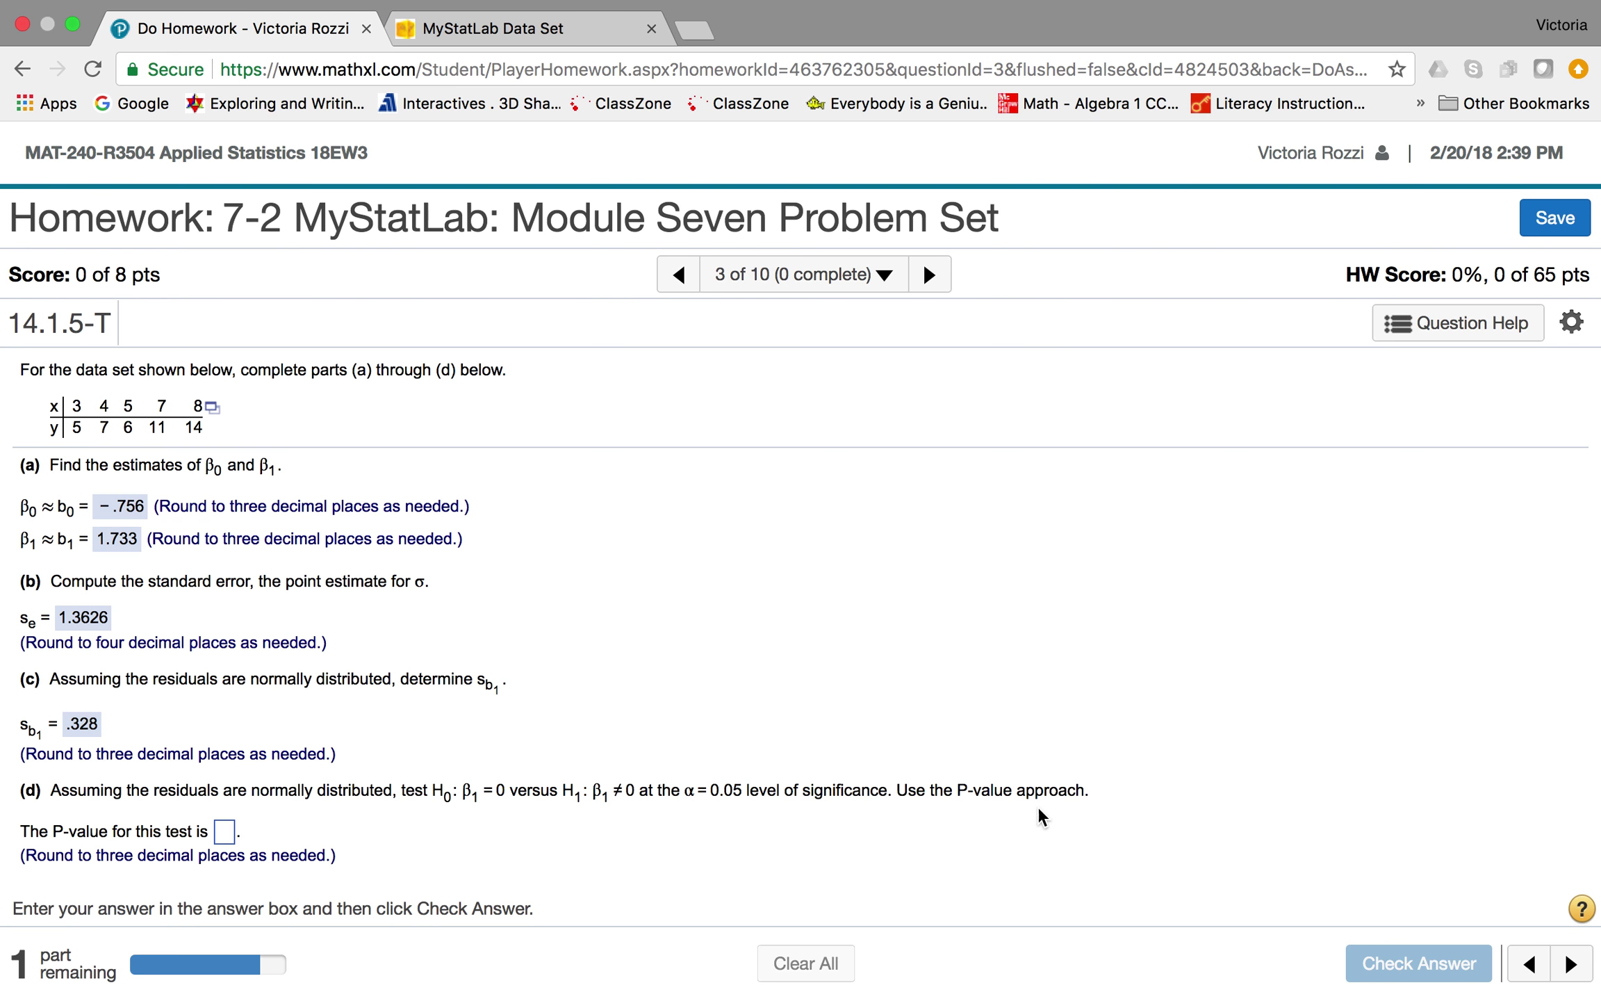
Look up the slope's P-value in the StatCrunch results, enter .013 as the P-value in part (d), and submit the answer
left_click(477, 30)
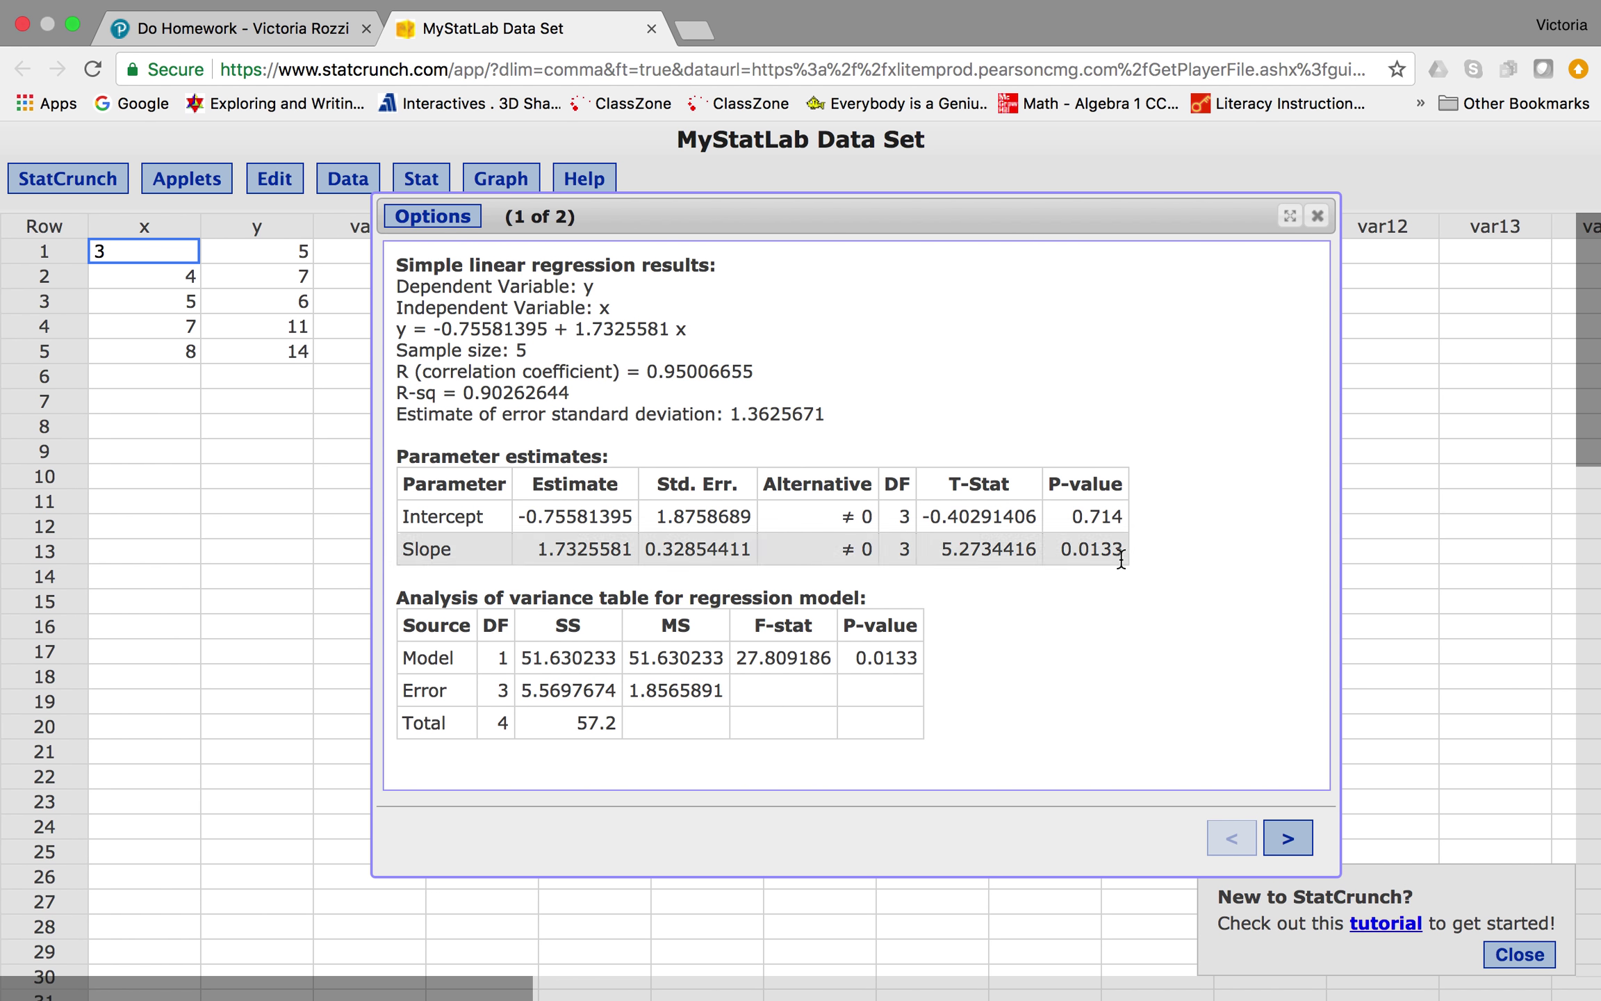
left_click(208, 26)
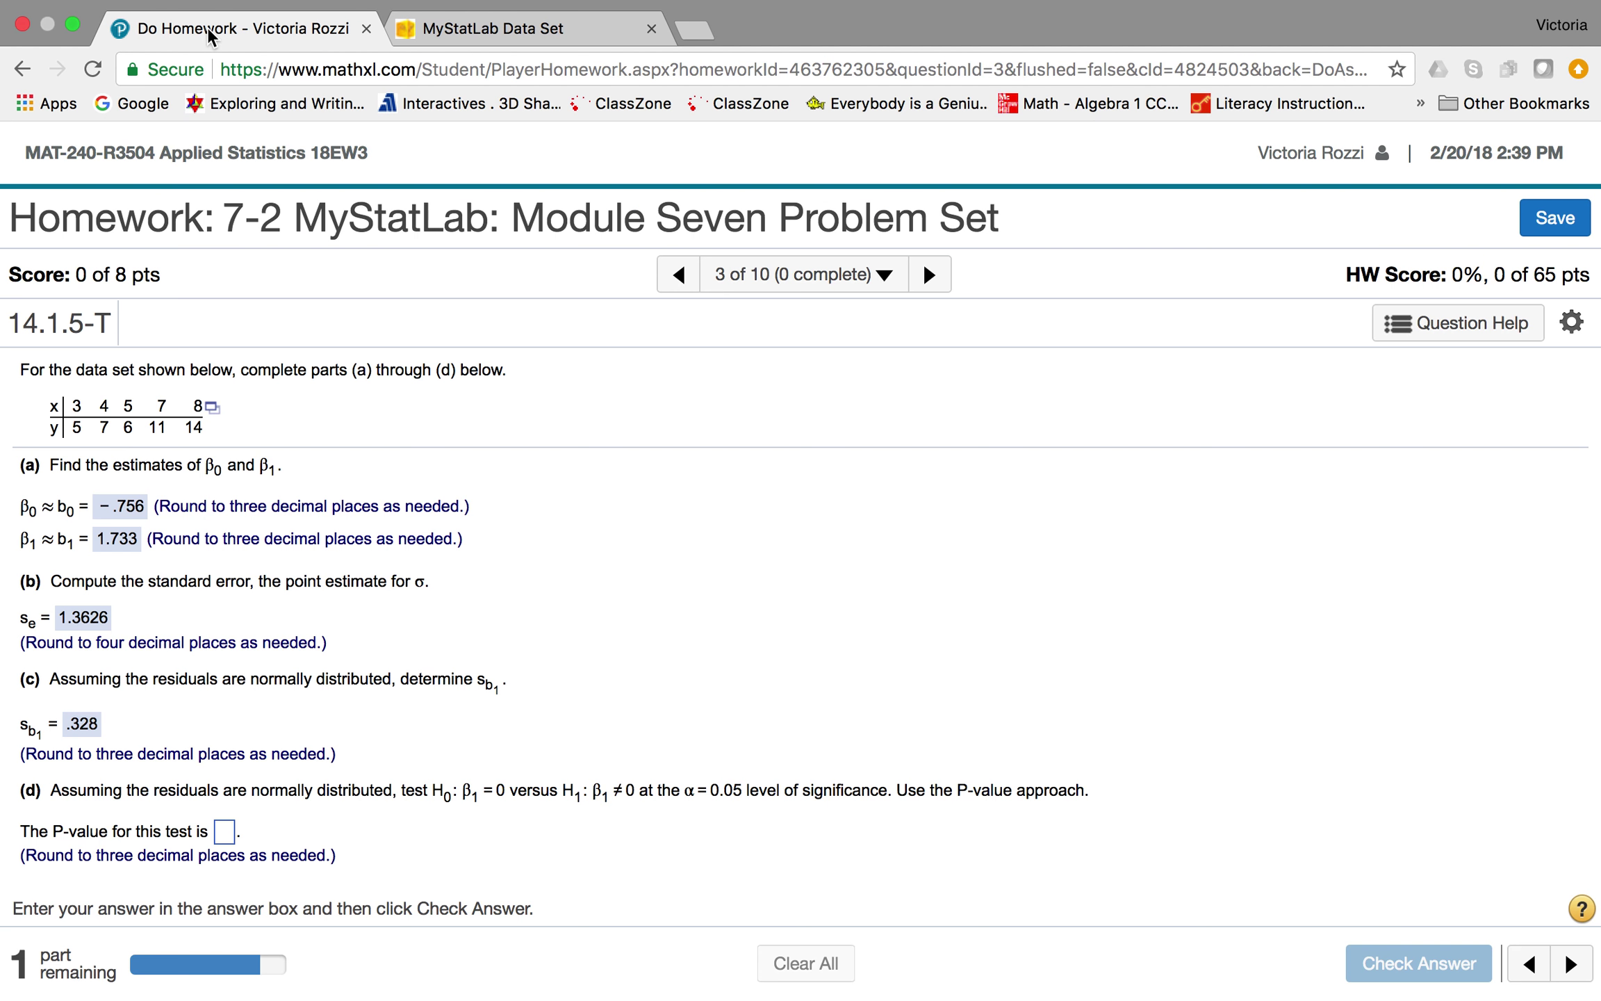
left_click(225, 831)
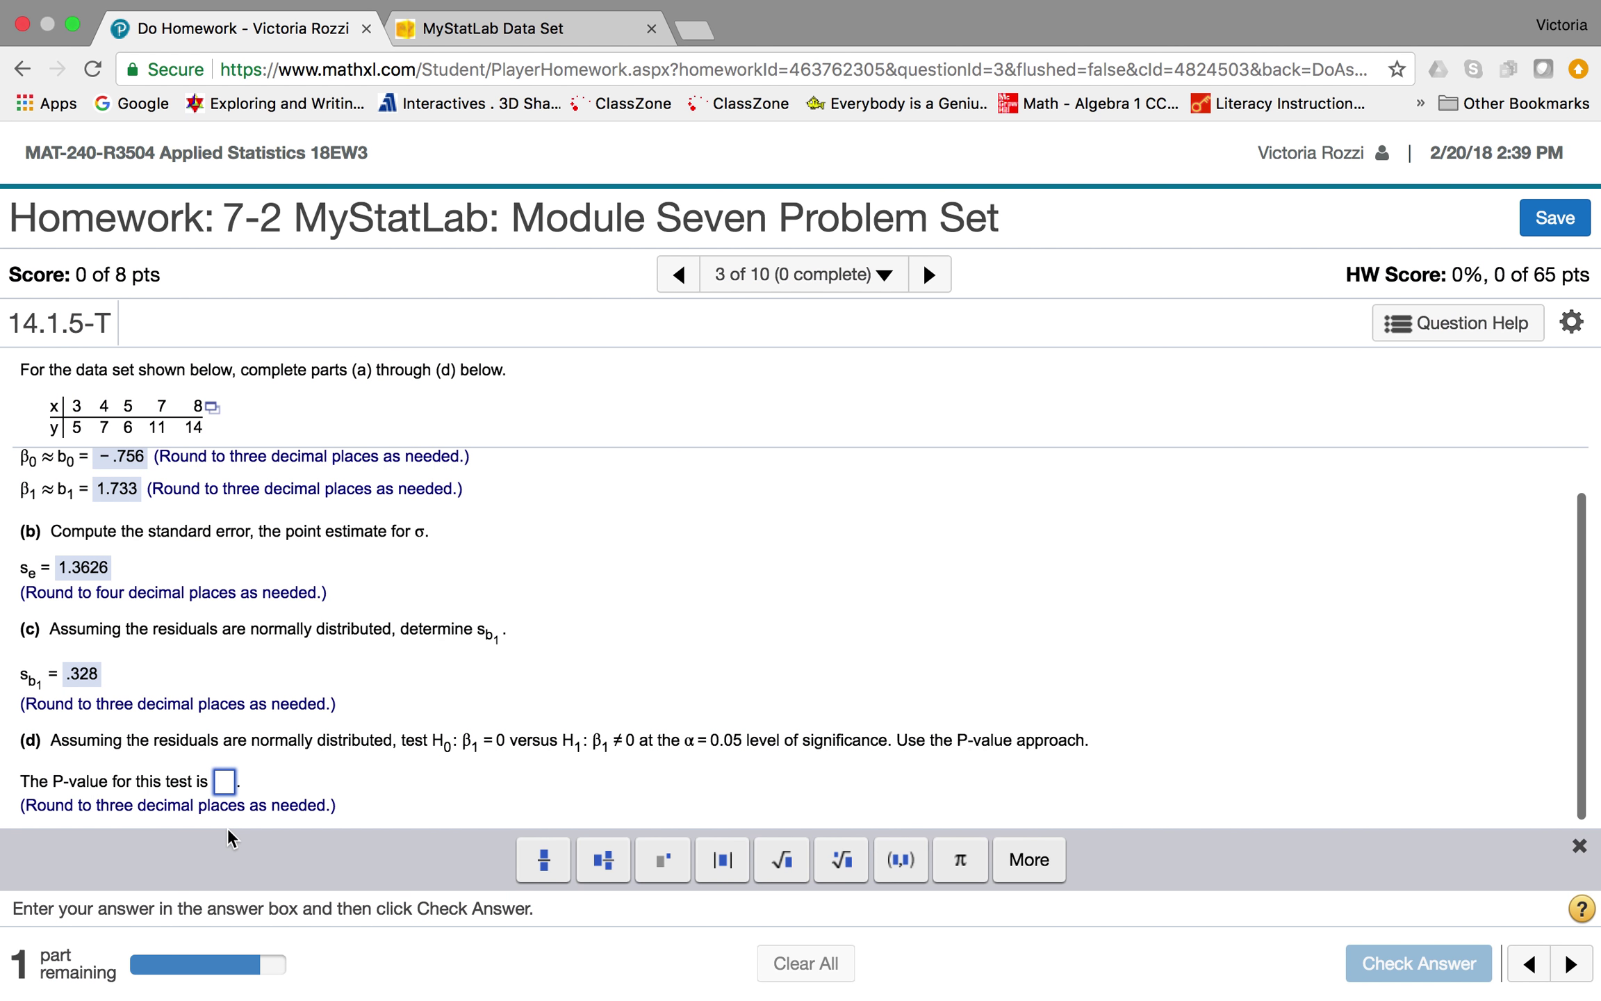
type(".013")
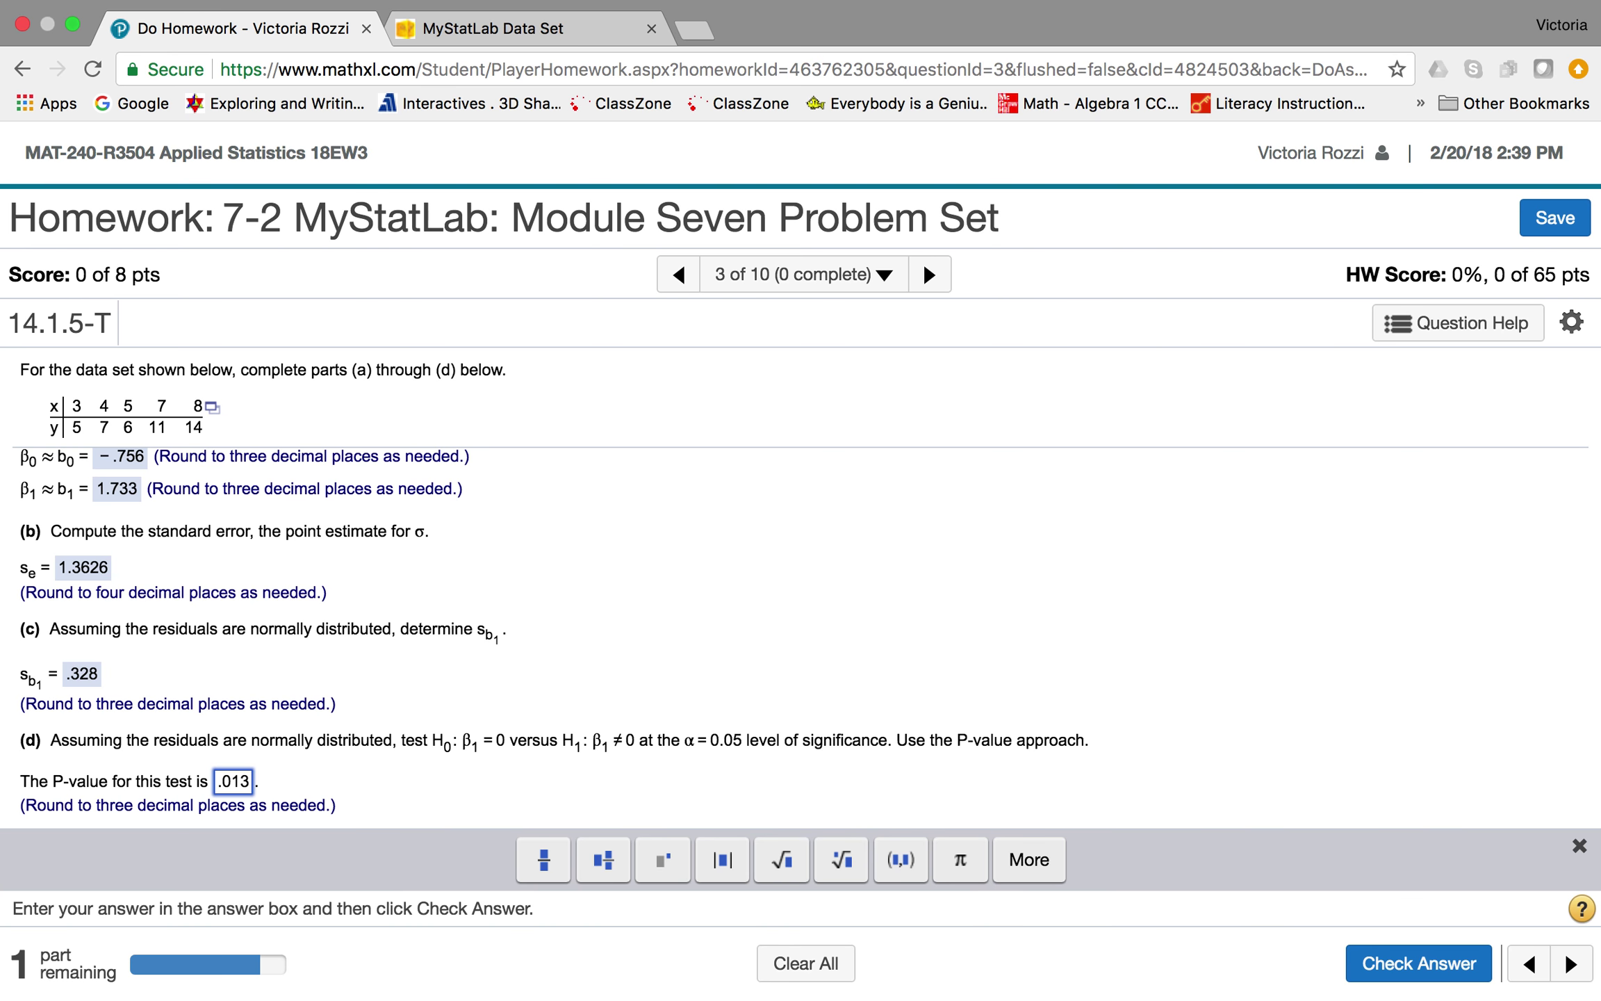
key("Return")
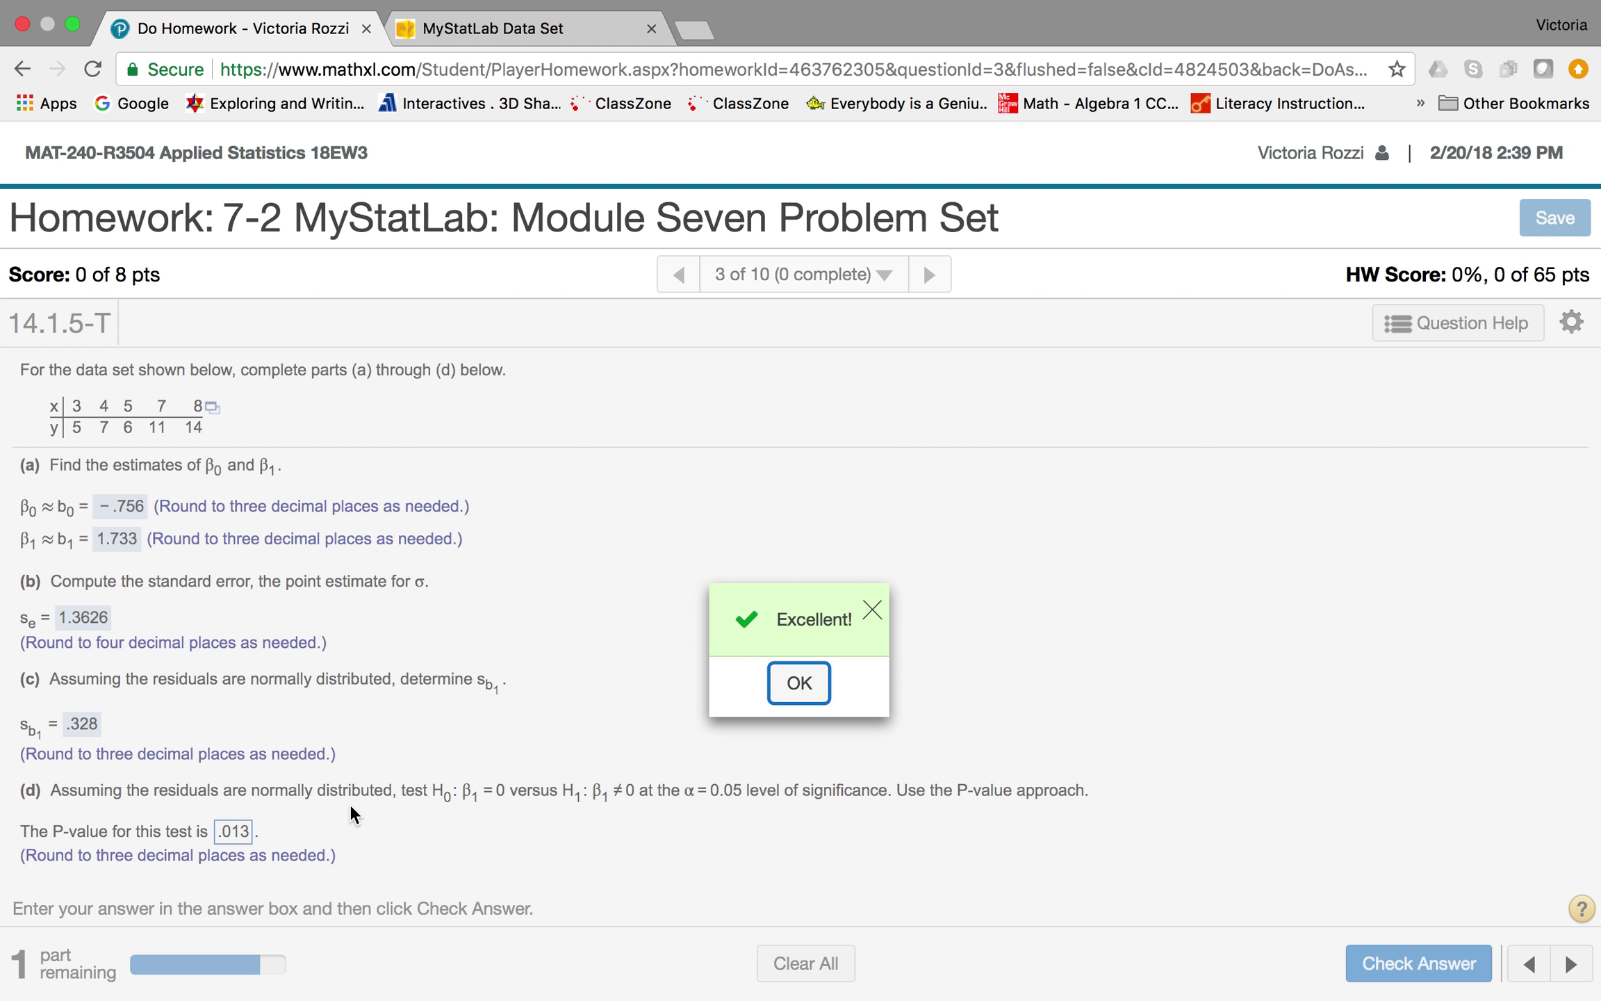
left_click(800, 700)
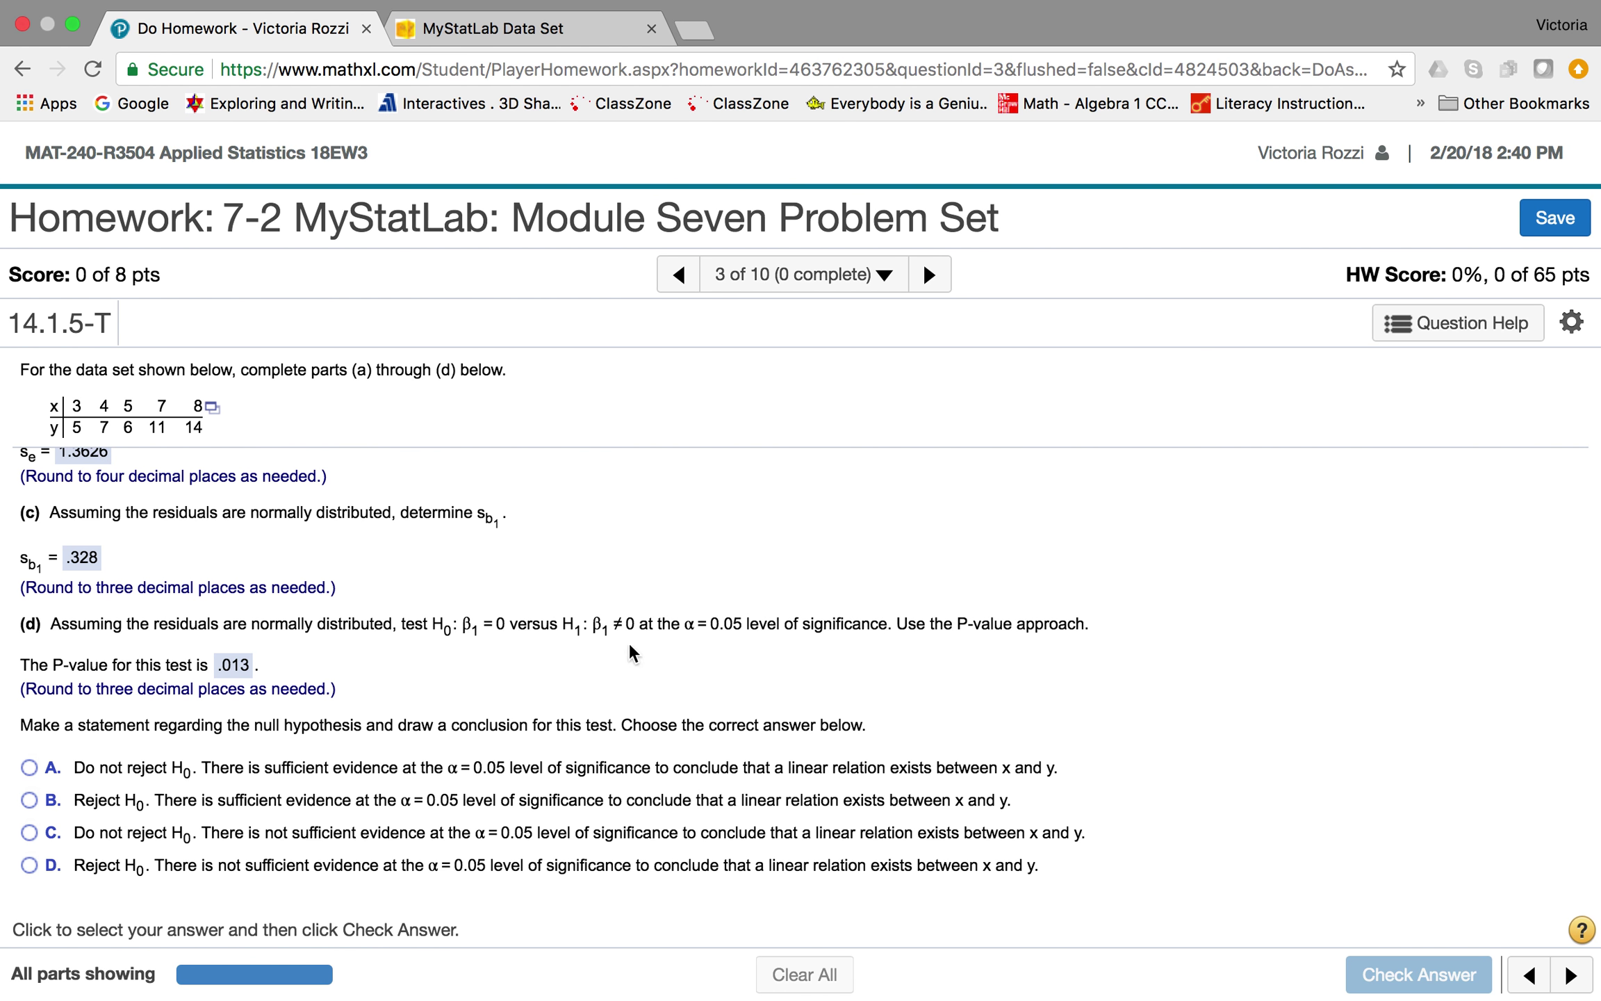
Reopen the simple linear regression settings in StatCrunch, review the hypothesis test setup for the slope, and return to the homework question
scroll(618, 633, "up", 2)
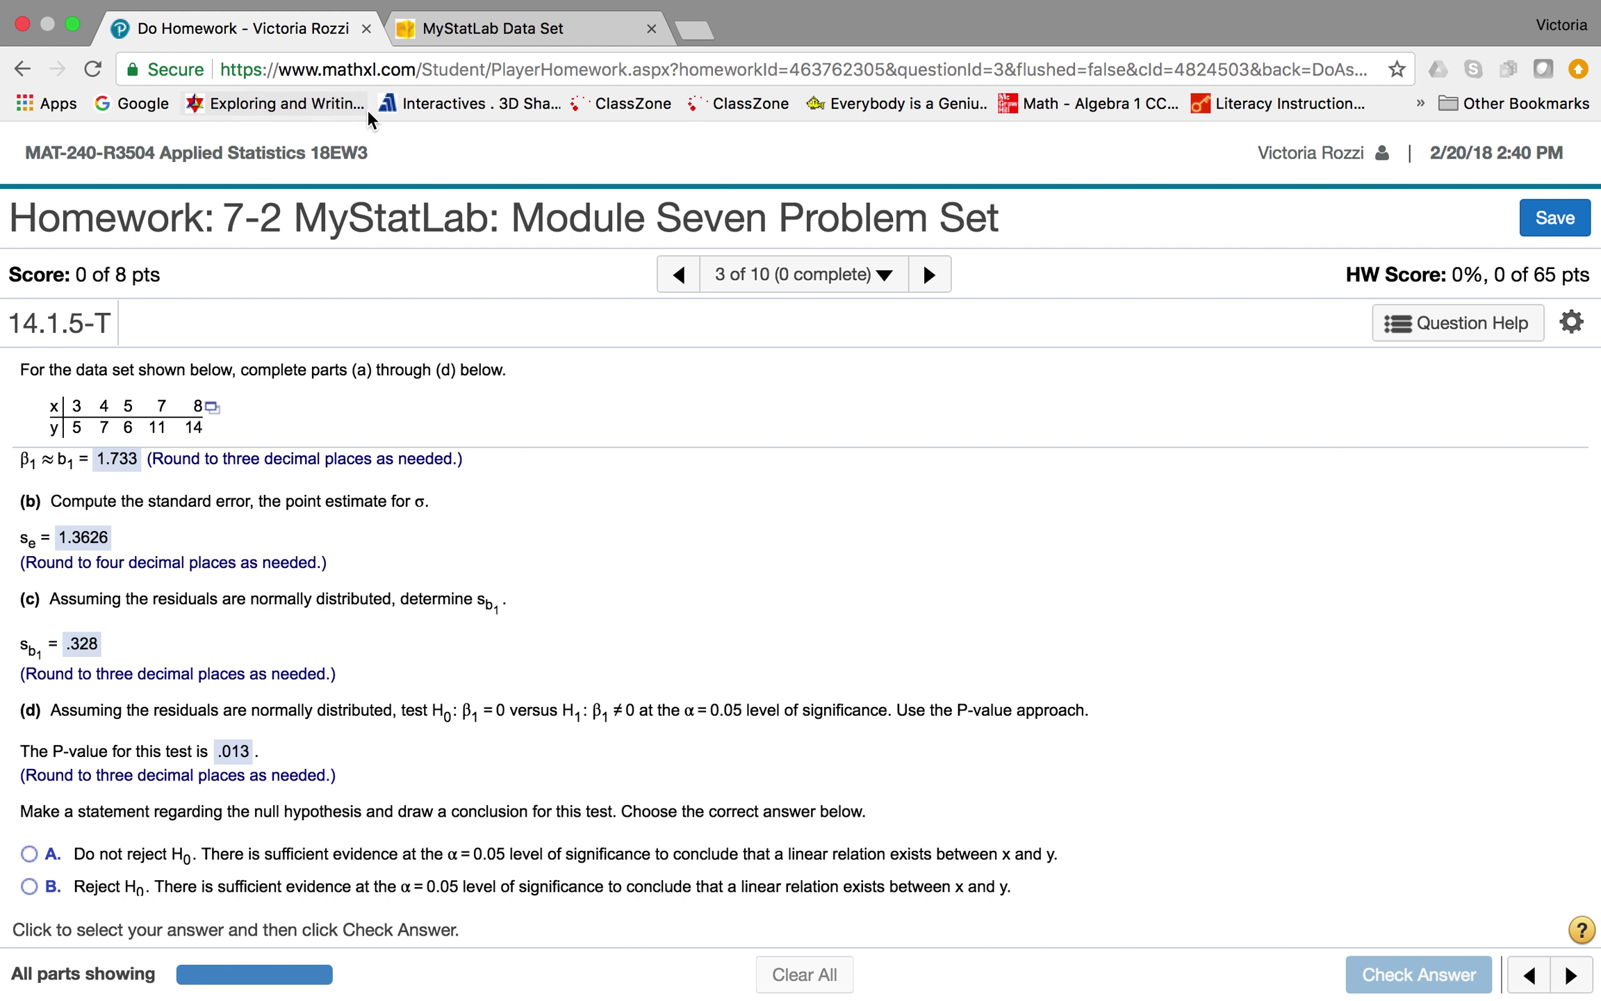
left_click(485, 30)
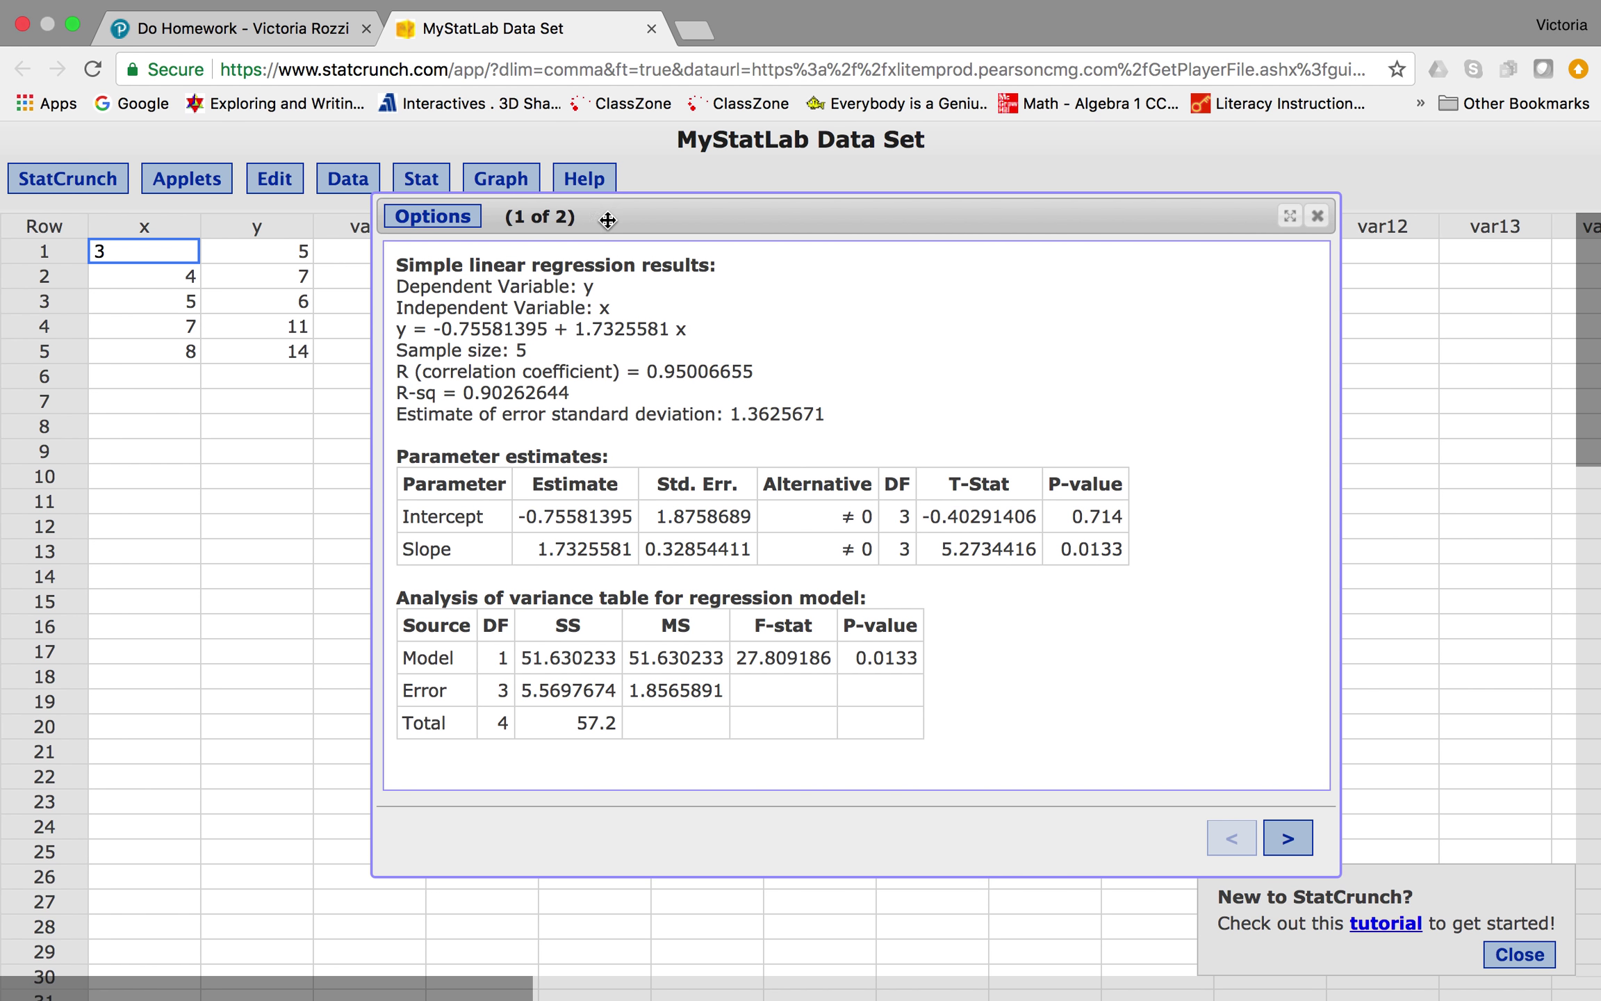
left_click_drag(612, 232, 715, 233)
left_click(551, 218)
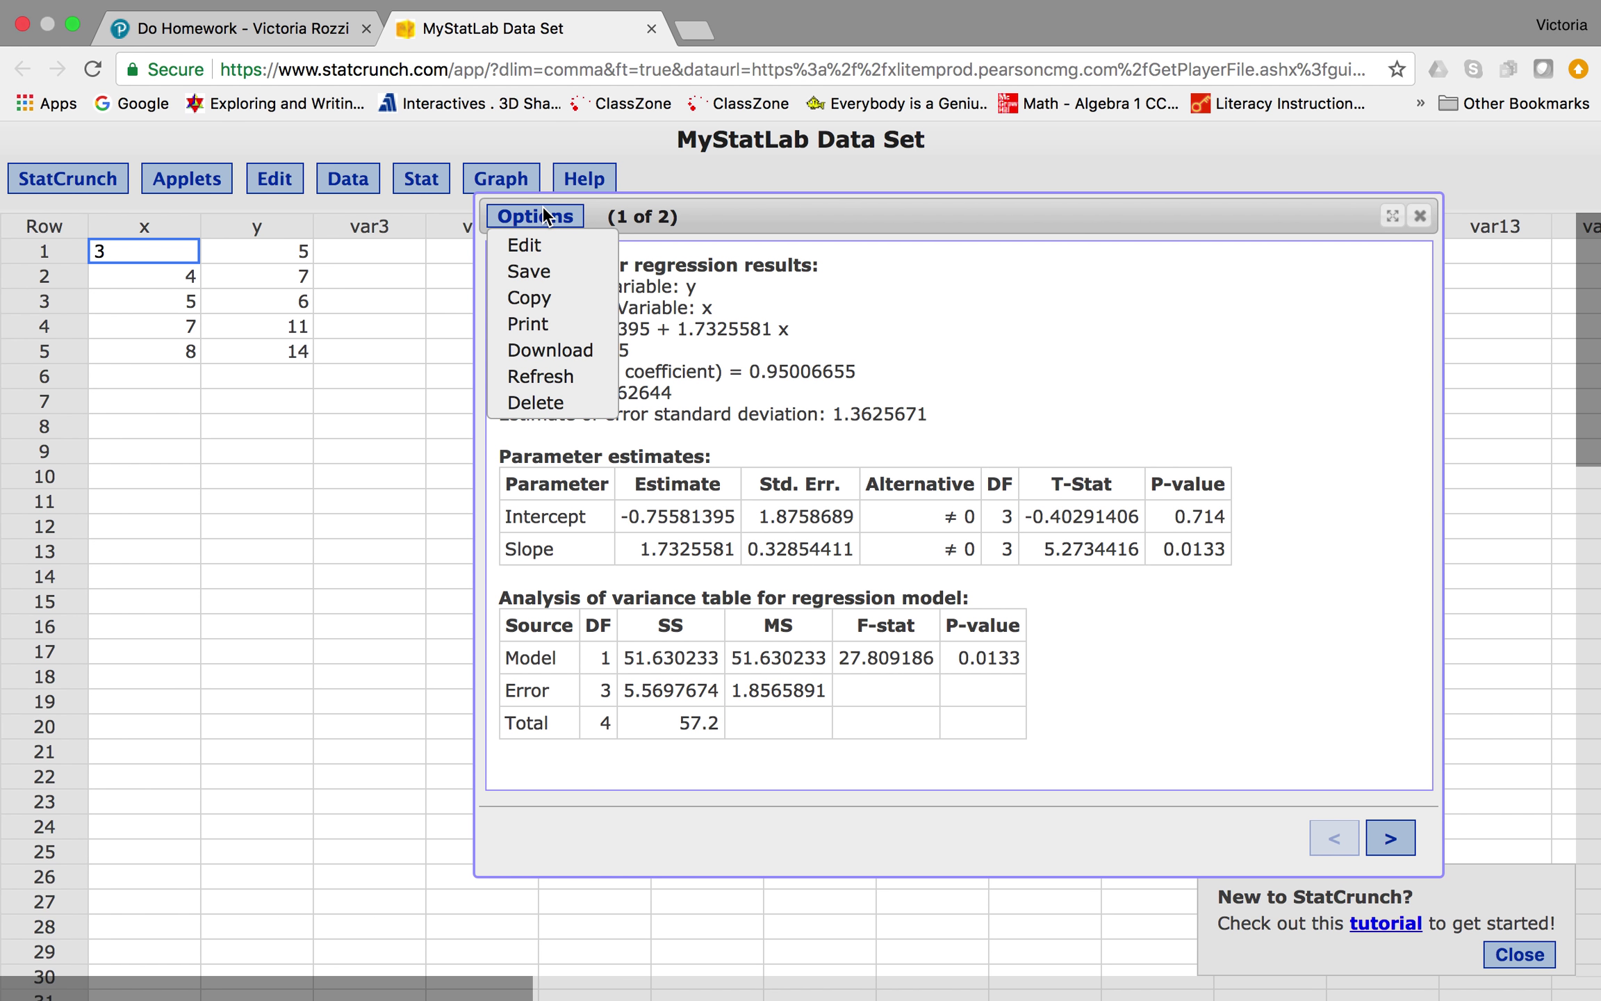
left_click(534, 250)
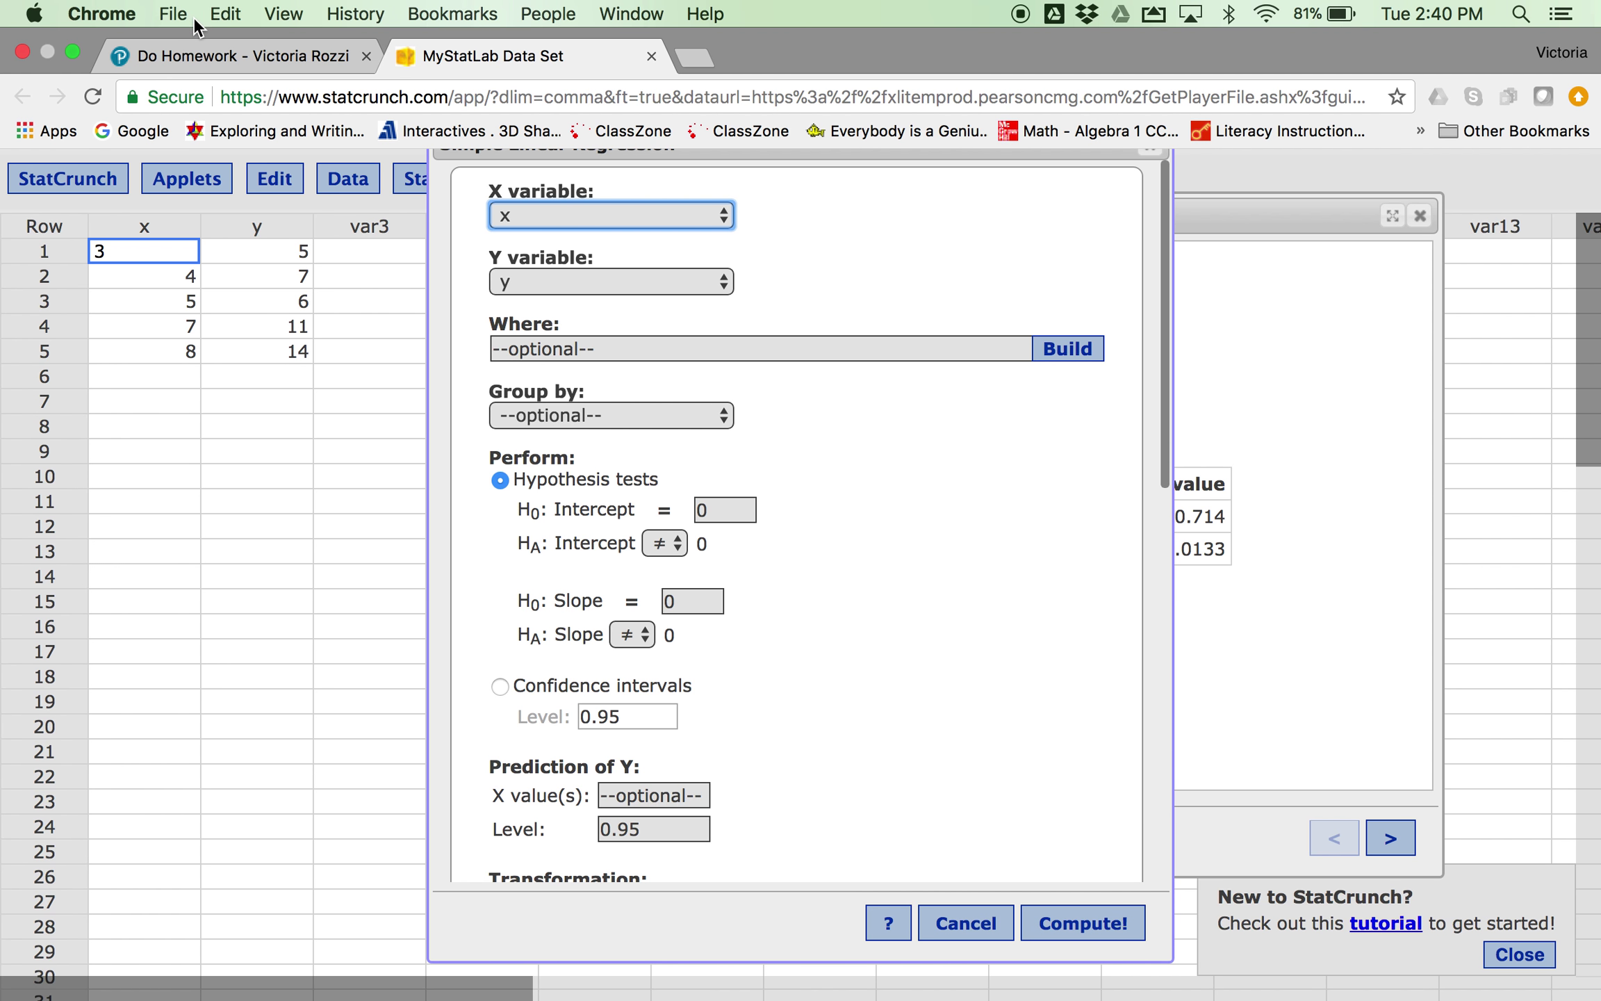
left_click(243, 27)
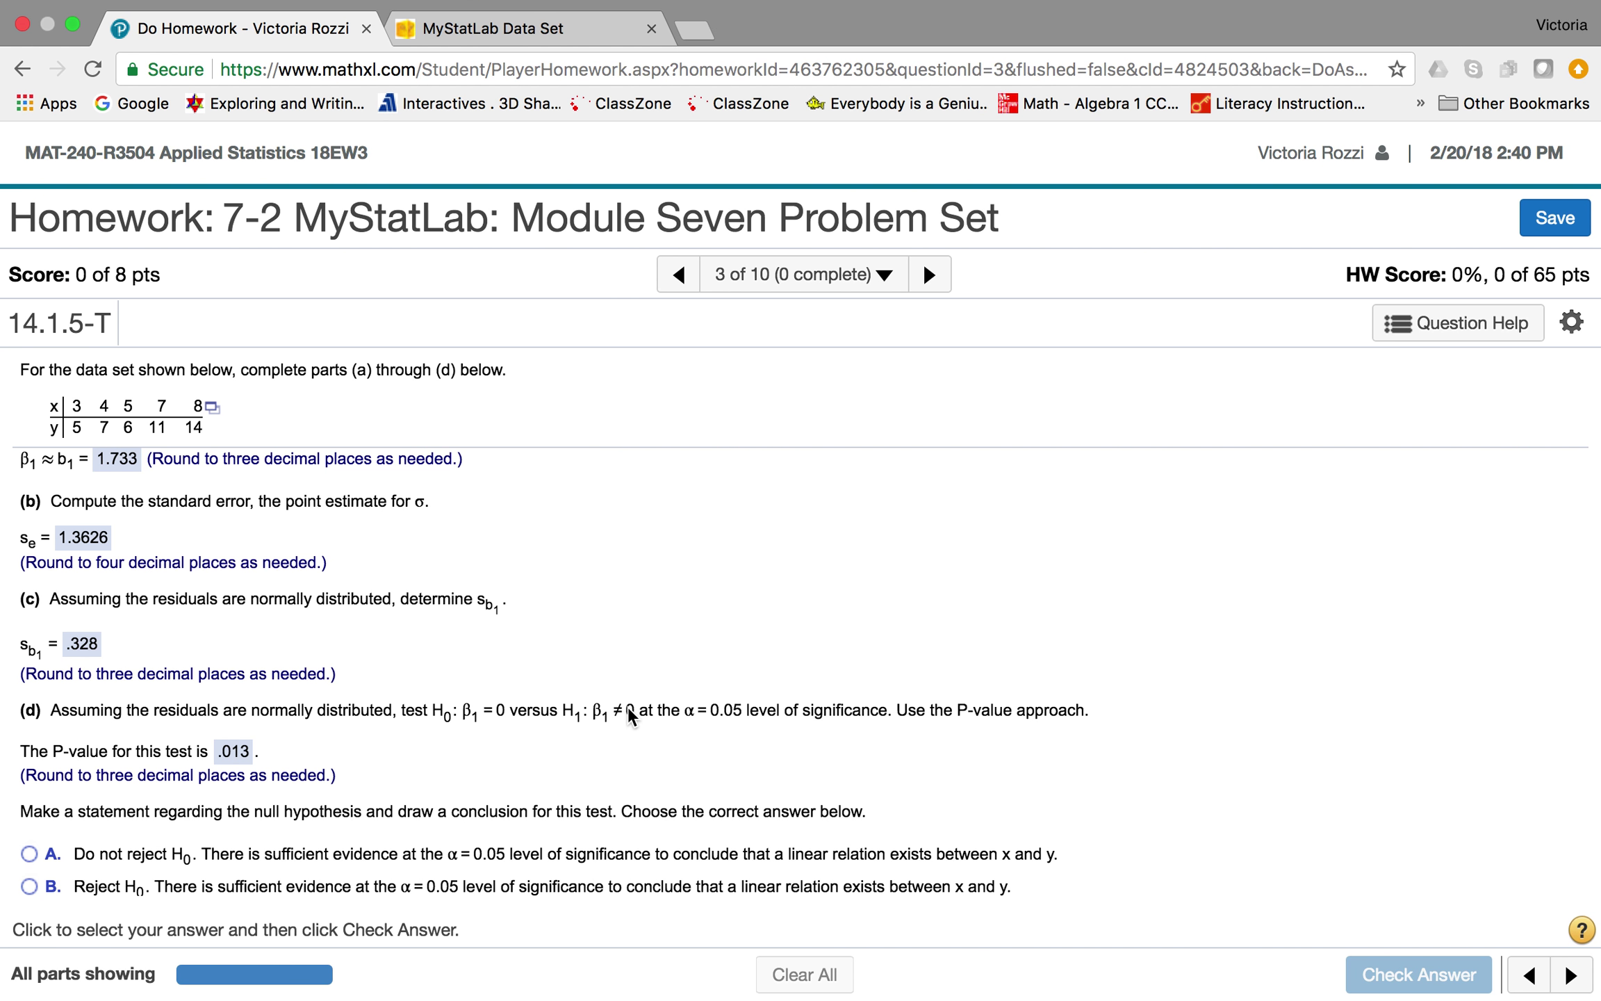
Choose answer B, rejecting H0 with sufficient evidence of a linear relation, submit it, and close the feedback without moving to the next question
scroll(628, 705, "down", 2)
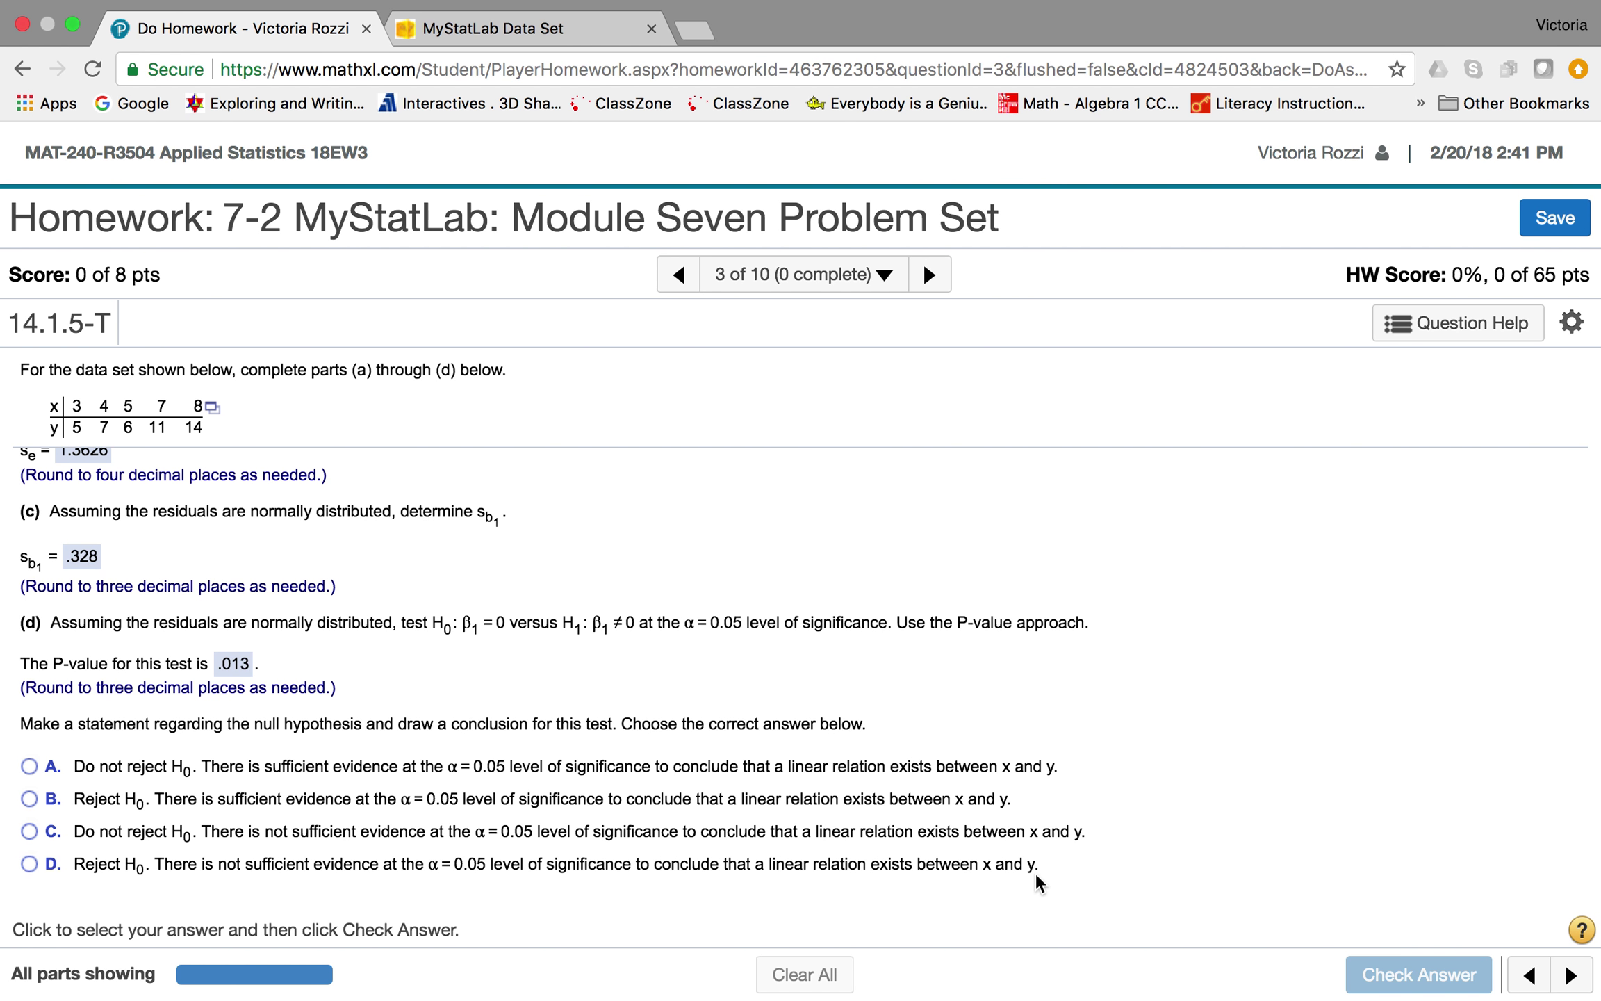
left_click(28, 799)
left_click(1368, 972)
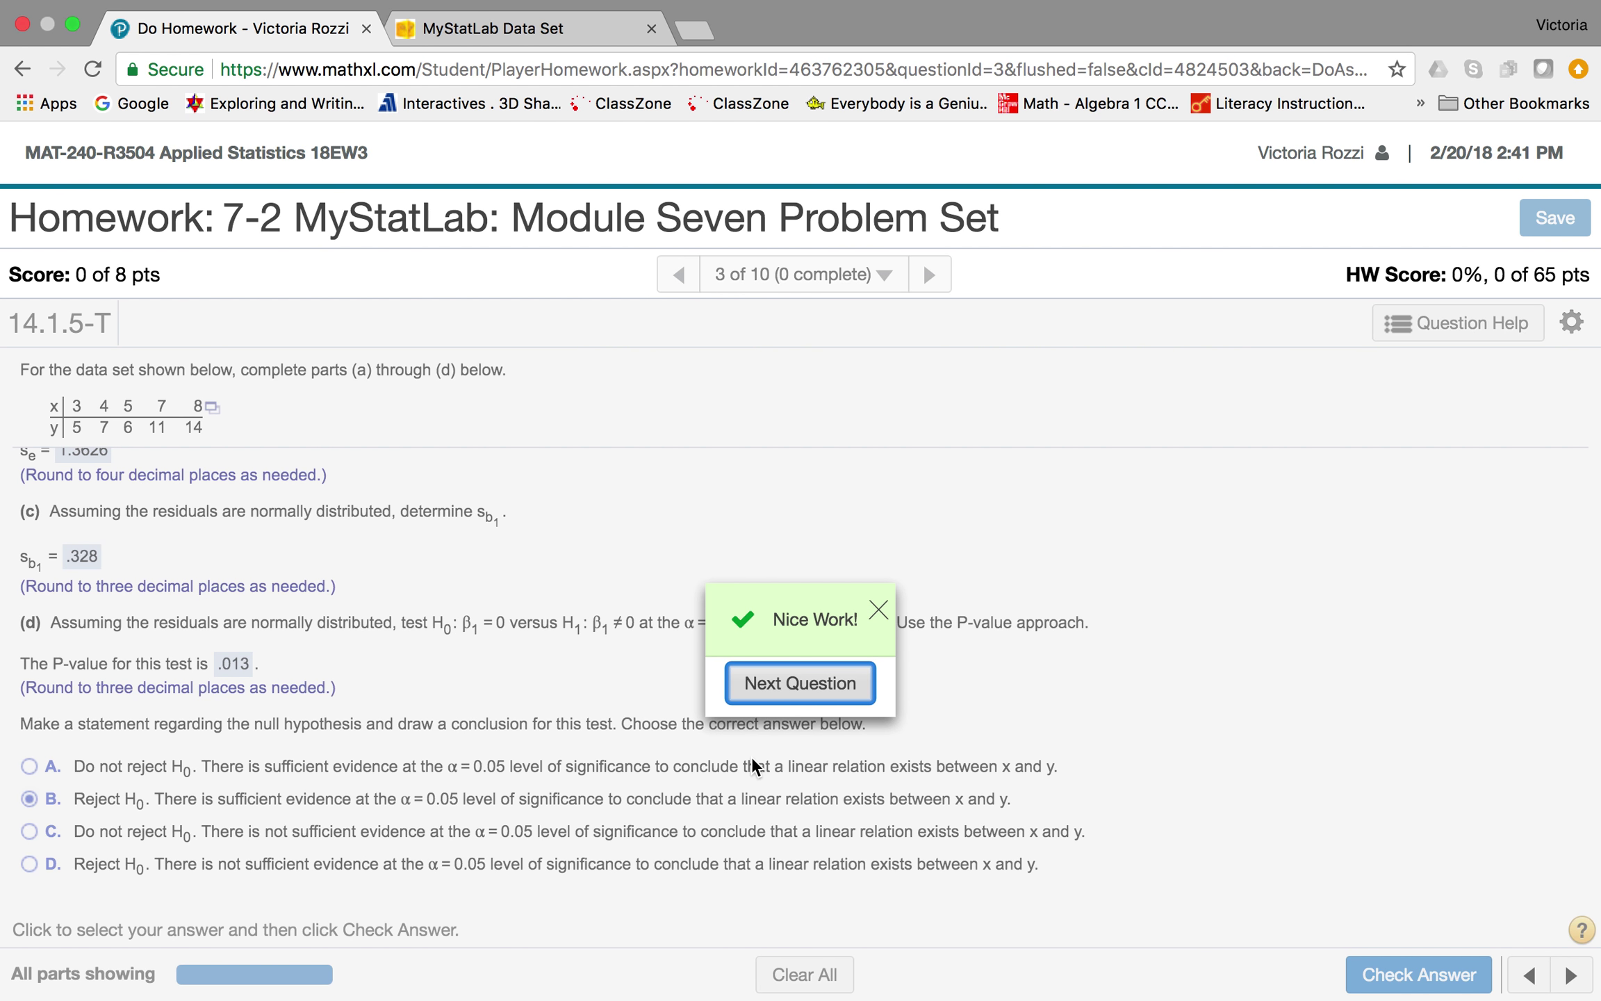
left_click(879, 610)
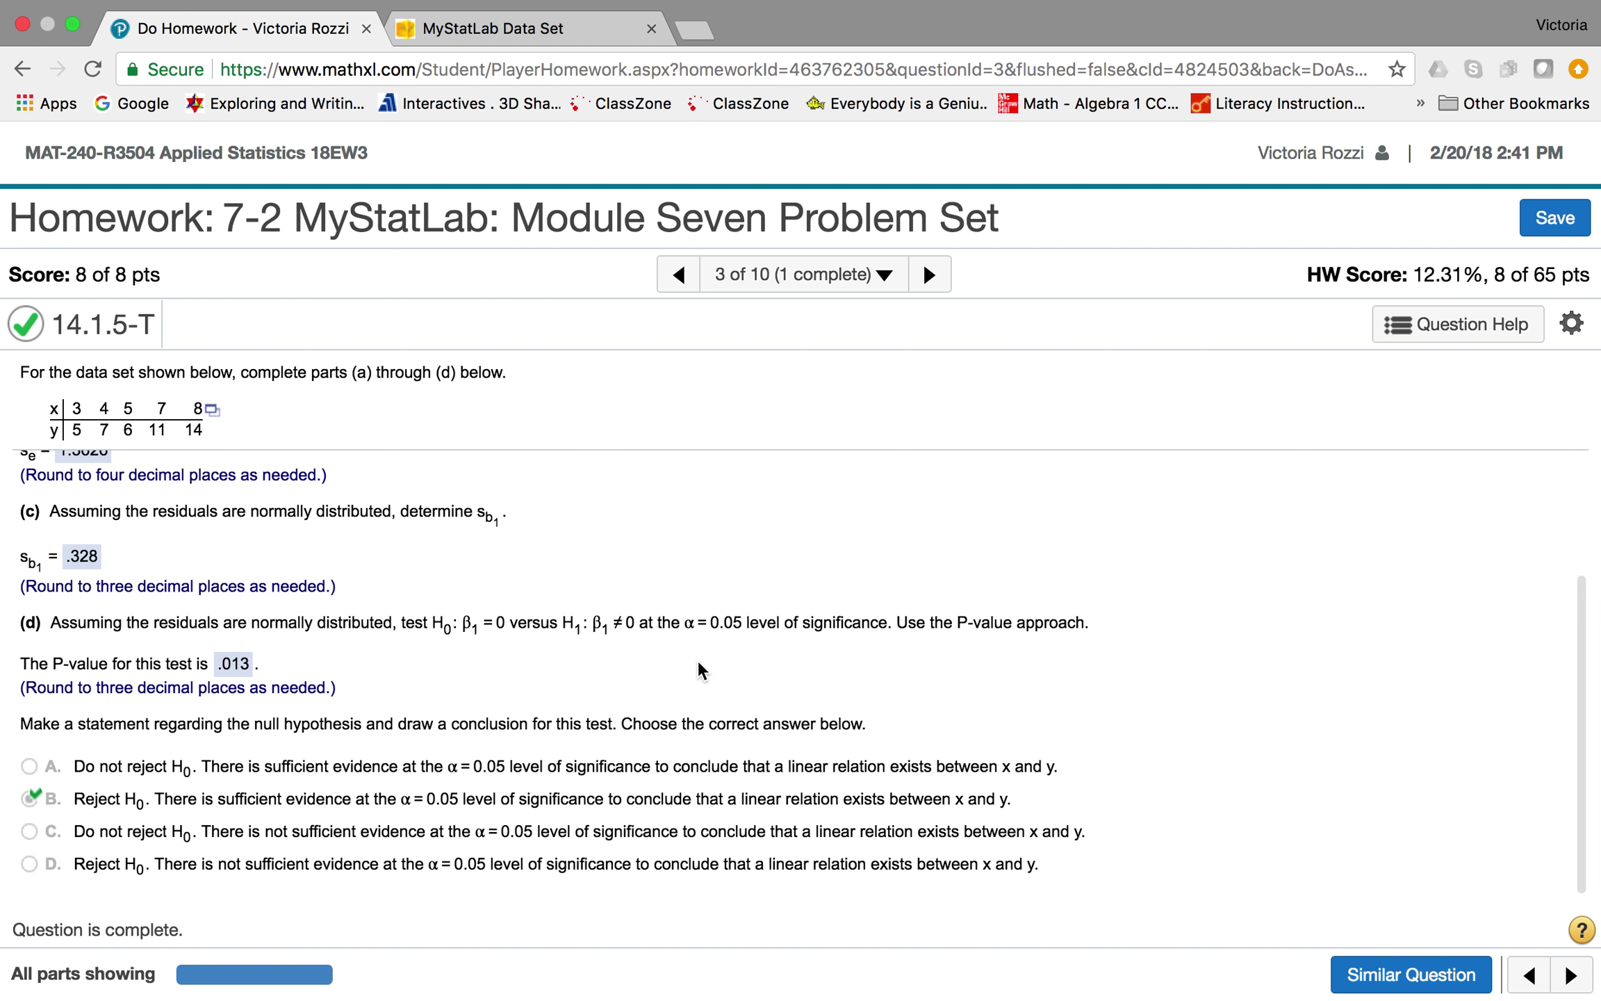
scroll(640, 485, "up", 5)
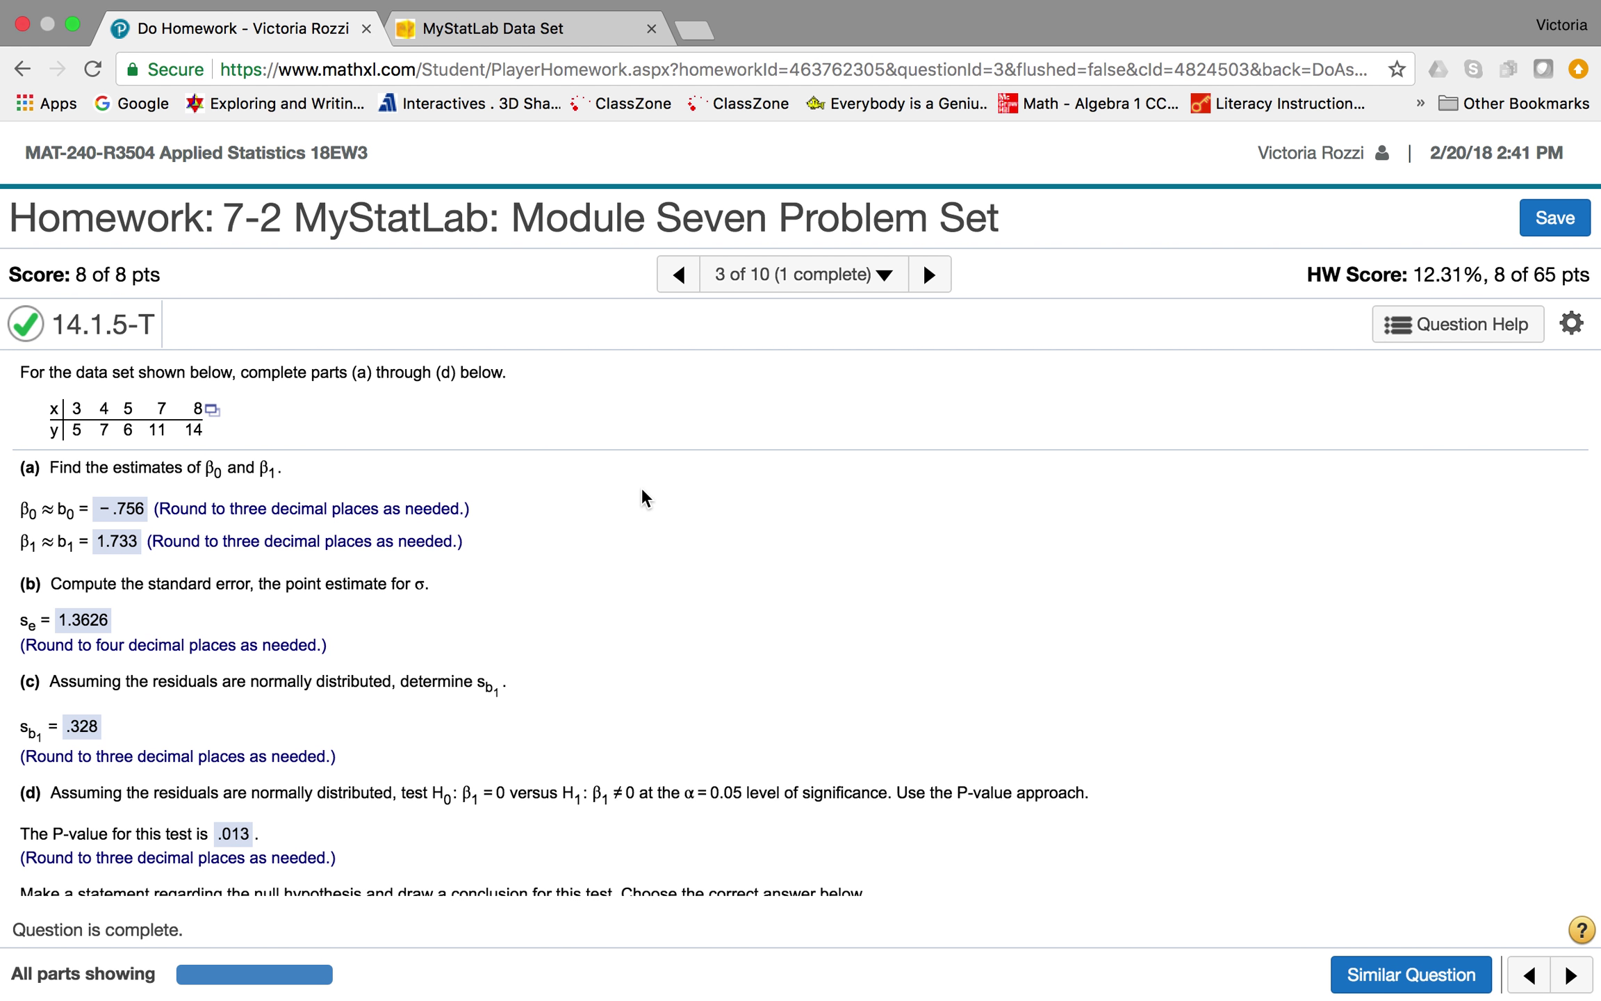